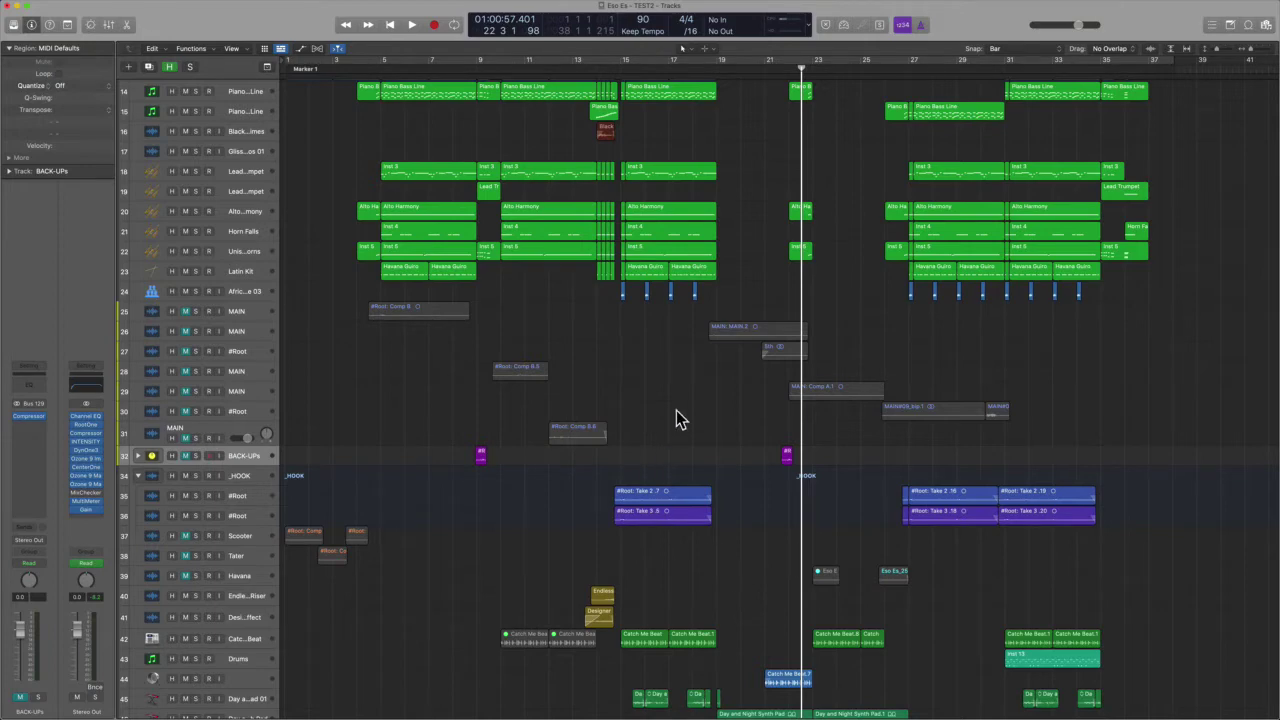
# Open the Stereo Out Channel EQ, RootOne, Compressor and Ozone 9 Imager, Match EQ and Maximizer plugins.
pyautogui.click(86, 418)
pyautogui.click(86, 426)
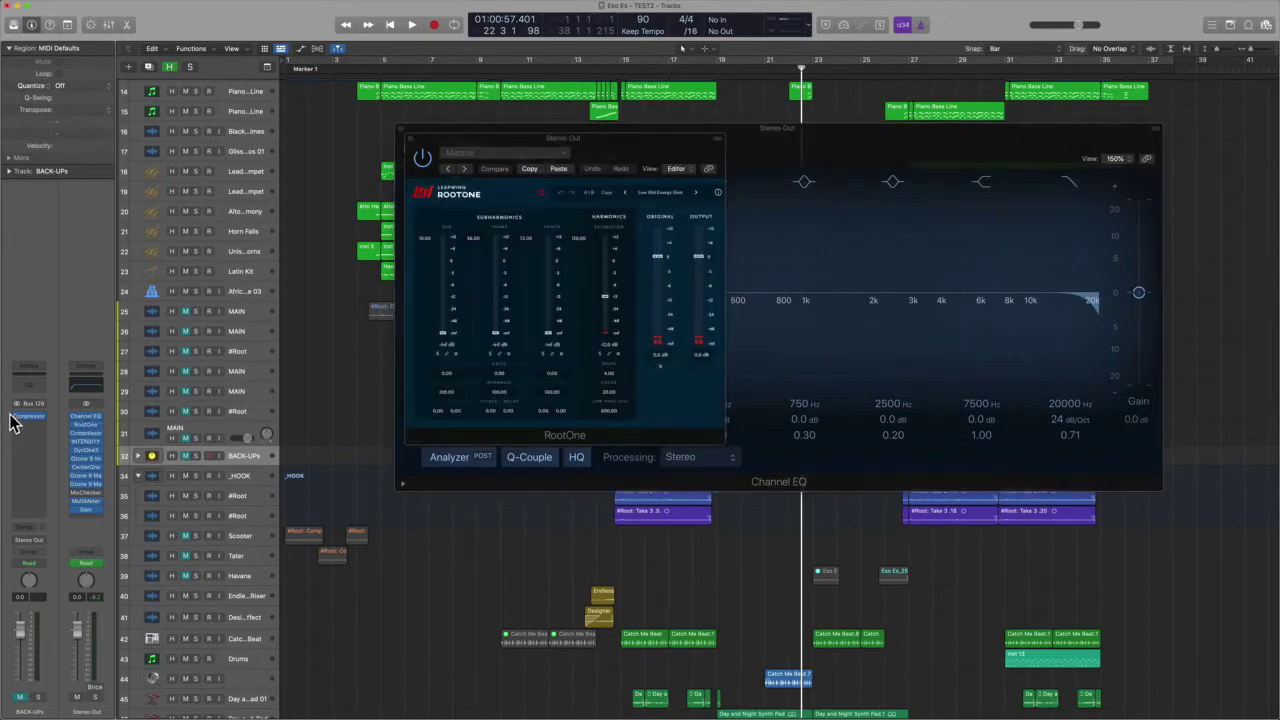
pyautogui.click(88, 468)
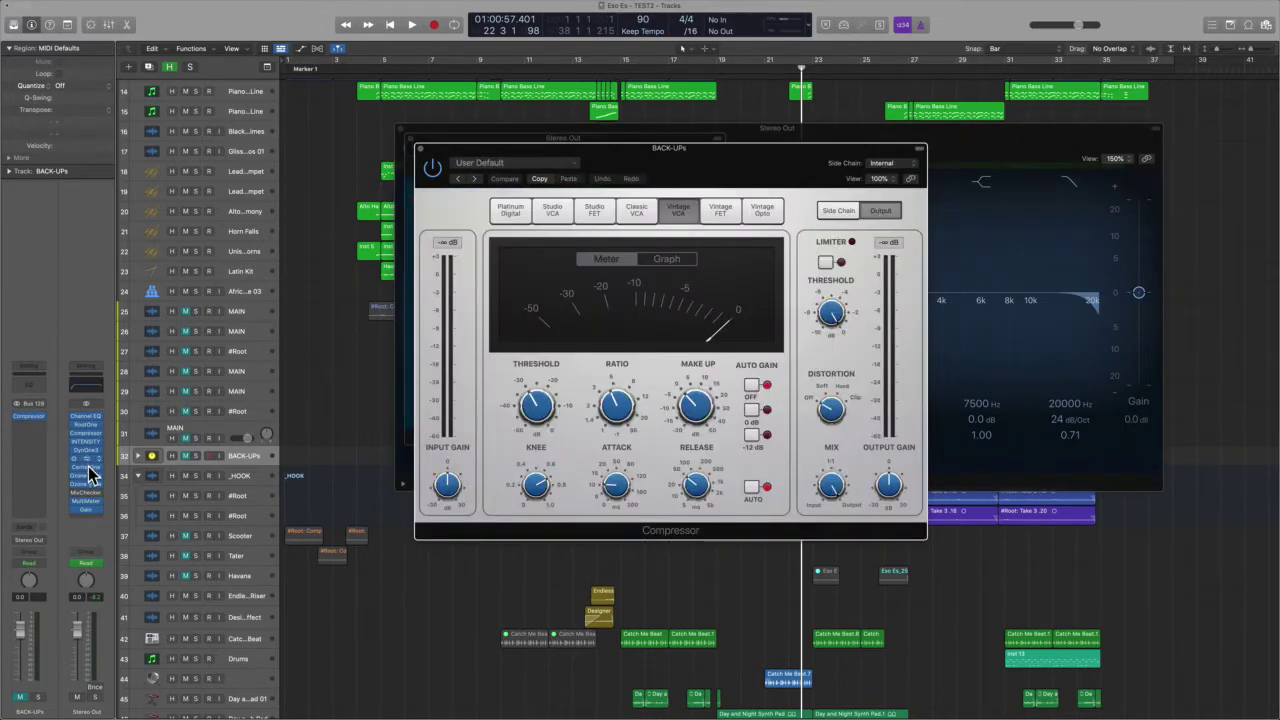
pyautogui.click(88, 472)
pyautogui.click(88, 480)
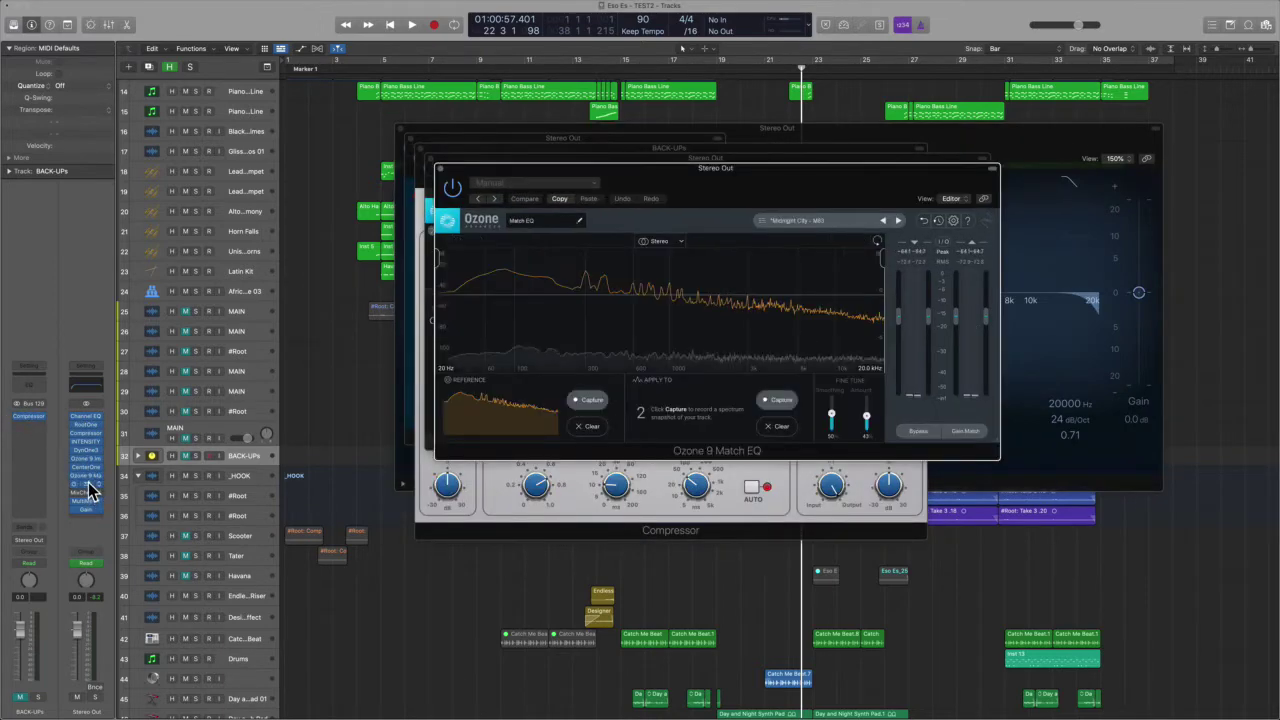
pyautogui.click(89, 486)
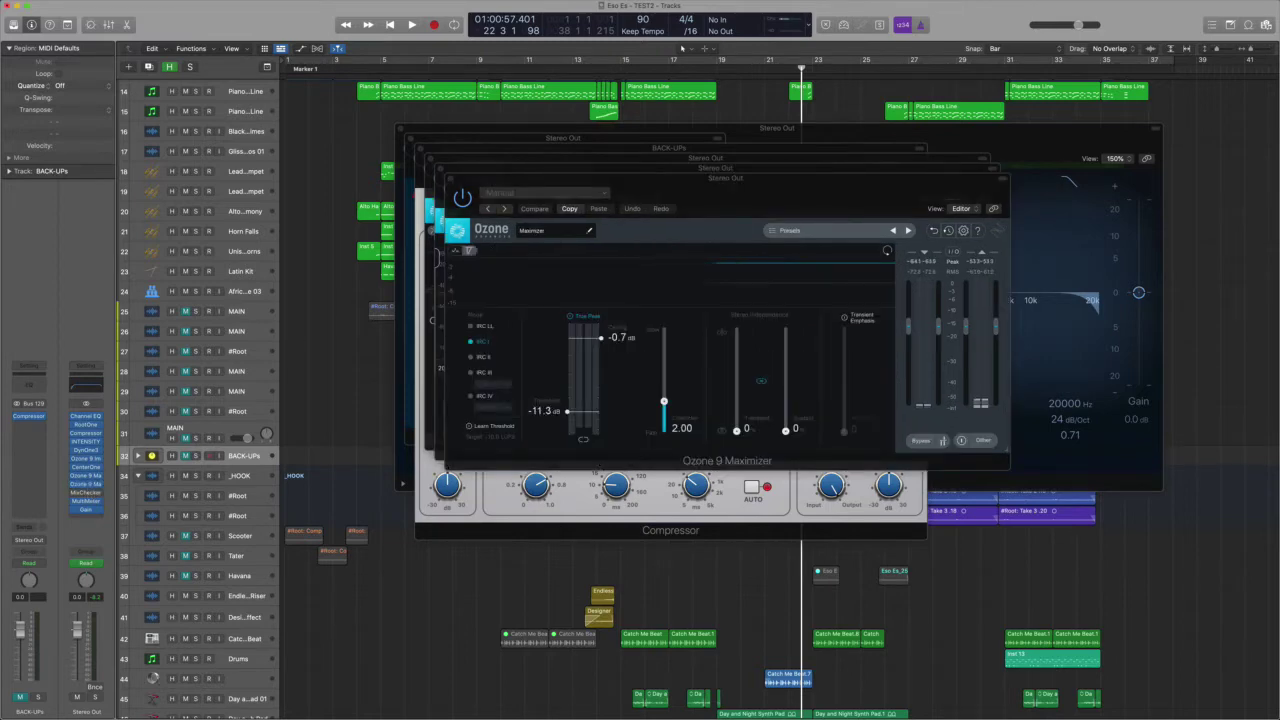
pyautogui.click(85, 432)
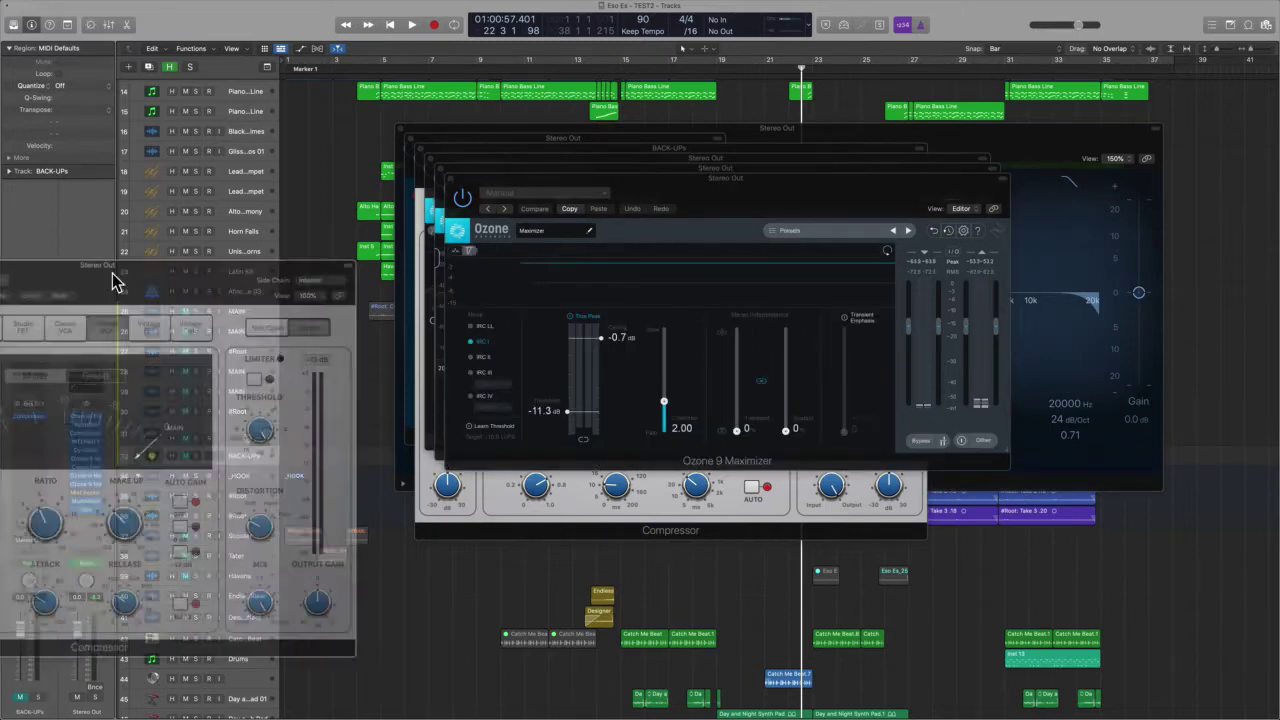
# Spread the Compressor, Maximizer, Match EQ and Imager windows apart across the screen.
pyautogui.moveTo(580, 214); pyautogui.dragTo(425, 215)
pyautogui.moveTo(791, 206); pyautogui.dragTo(866, 299)
pyautogui.moveTo(640, 160); pyautogui.dragTo(445, 52)
pyautogui.moveTo(864, 168); pyautogui.dragTo(1063, 110)
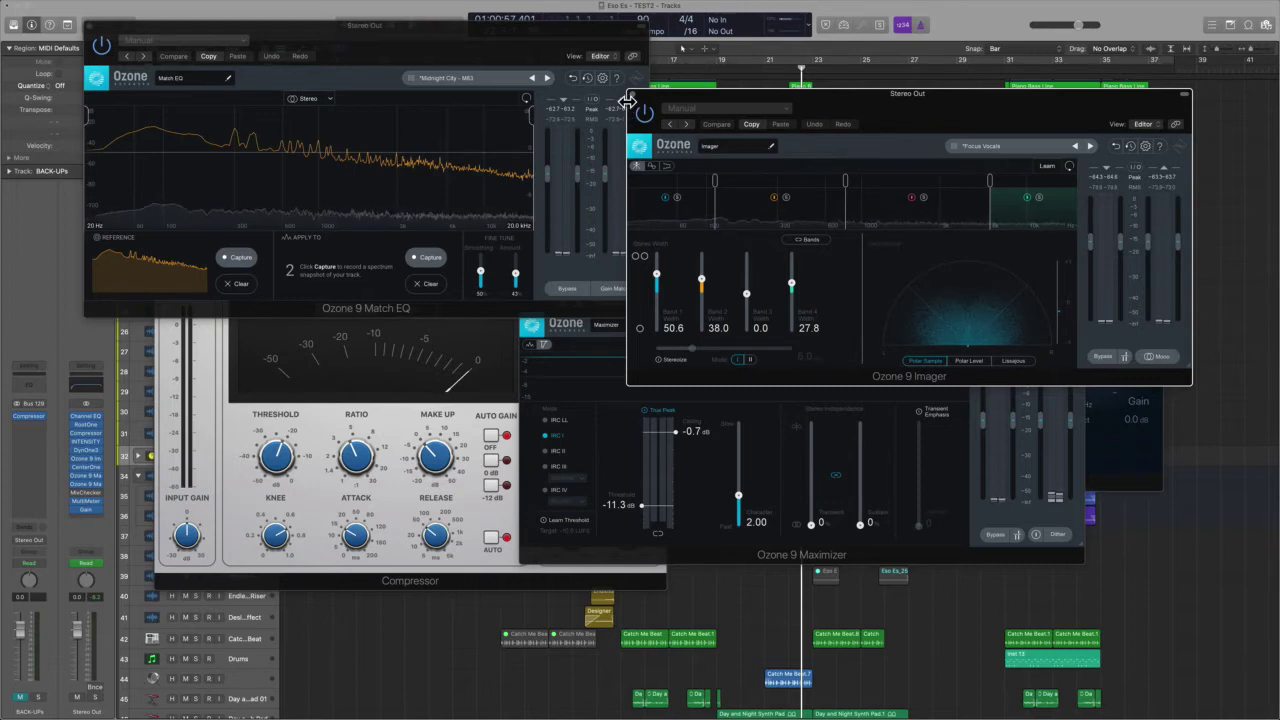
# Reposition the Imager window, then close all the Stereo Out plugin windows at once.
pyautogui.moveTo(633, 96); pyautogui.dragTo(644, 104)
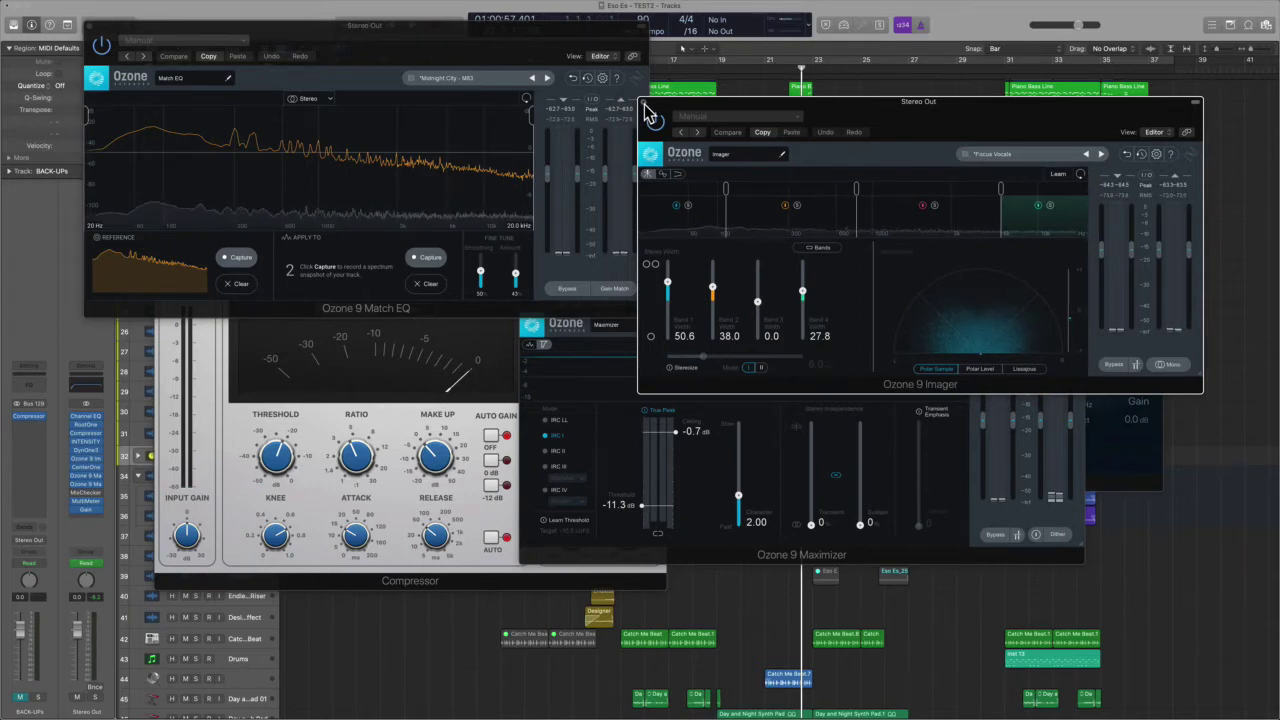
pyautogui.press('v')
pyautogui.press('v')
pyautogui.press('v')
pyautogui.press('v')
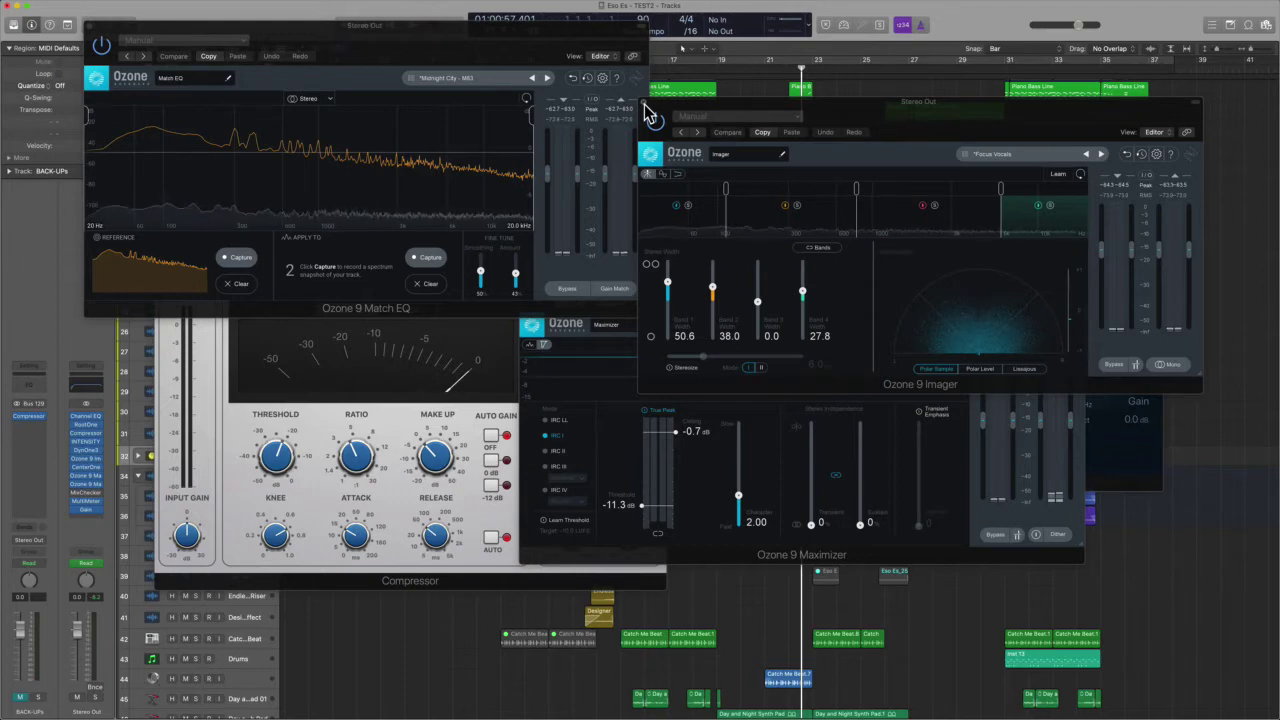
pyautogui.moveTo(657, 114); pyautogui.dragTo(727, 66)
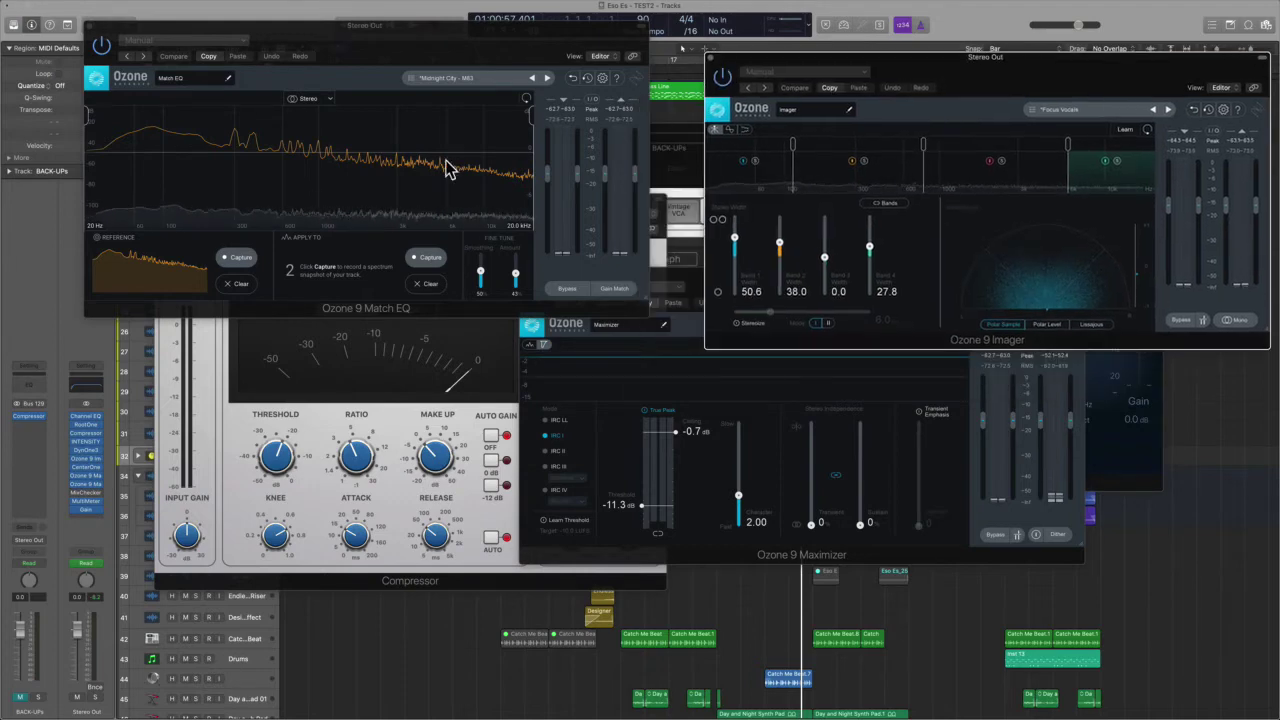
pyautogui.click(92, 34)
pyautogui.keyDown('alt'); pyautogui.click(89, 26); pyautogui.keyUp('alt')
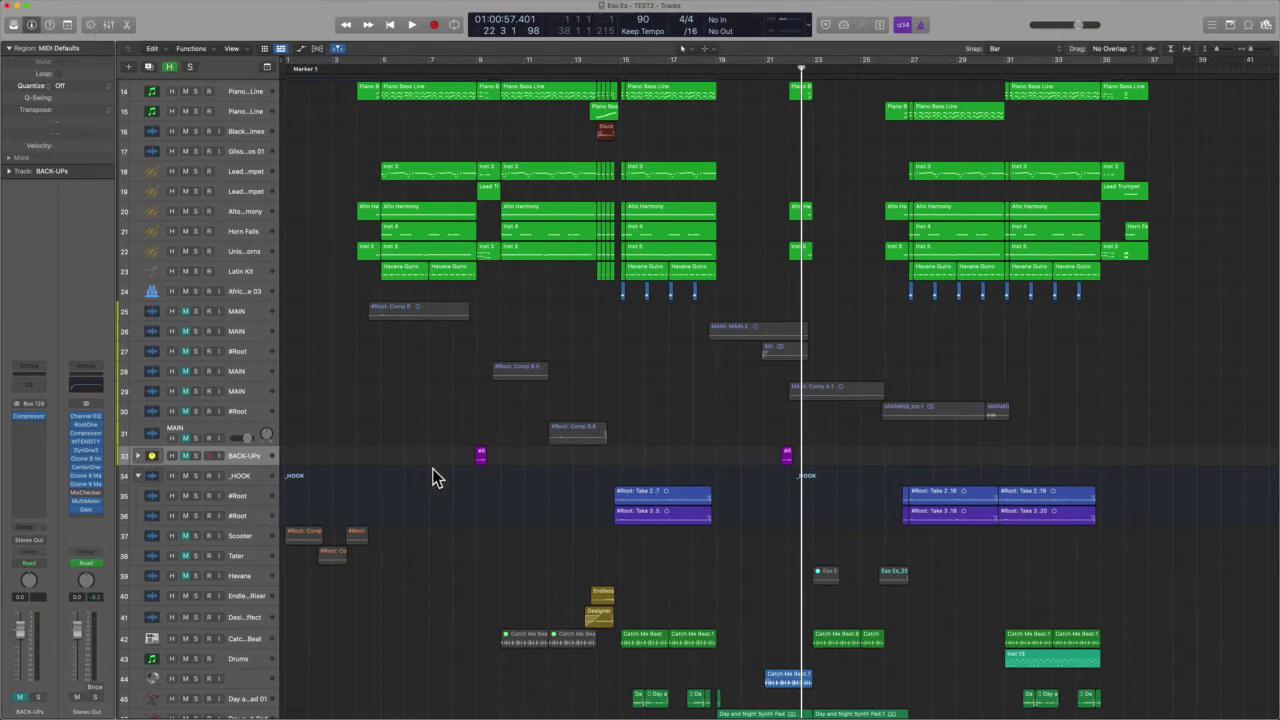
# Enlarge the _HOOK tracks, zoom the timeline in, and marquee-select the Take 2.7 and Take 3.5 regions.
pyautogui.scroll(-5, 441, 477)
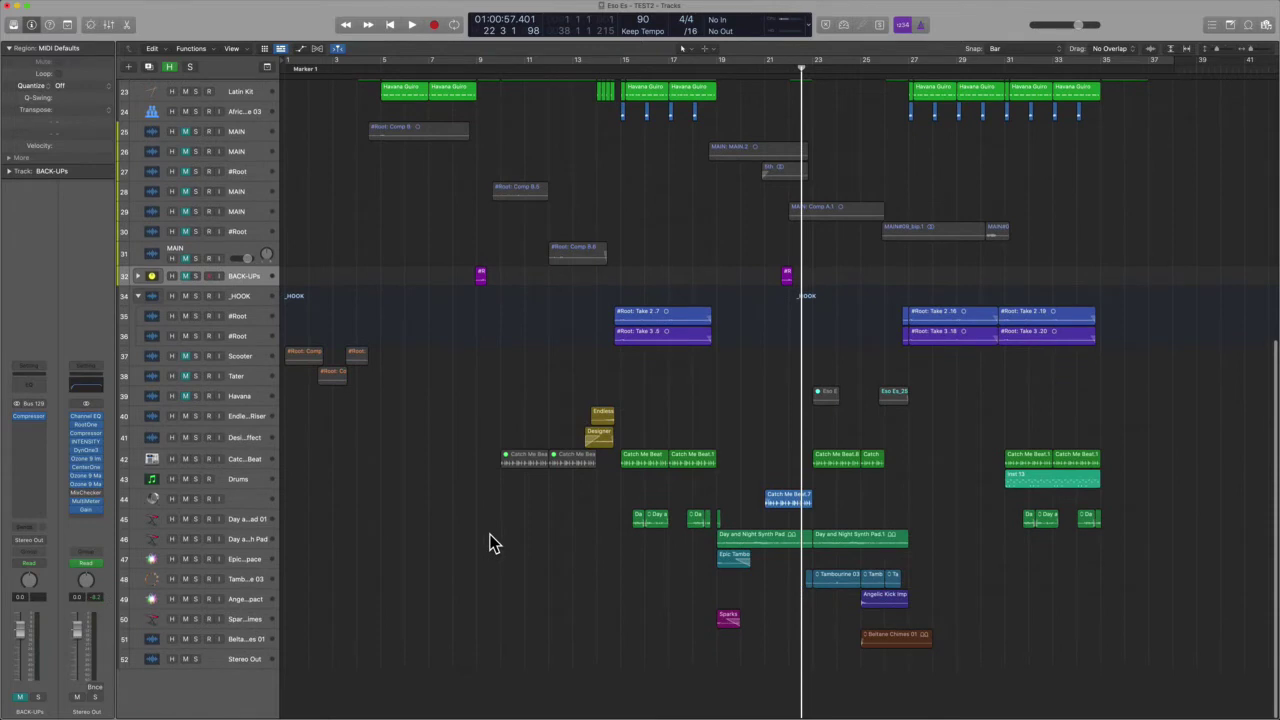
pyautogui.press('super+Down')
pyautogui.press('super+Right')
pyautogui.press('super+Right')
pyautogui.press('super+Right')
pyautogui.press('super+Right')
pyautogui.press('super+Right')
pyautogui.press('super+Right')
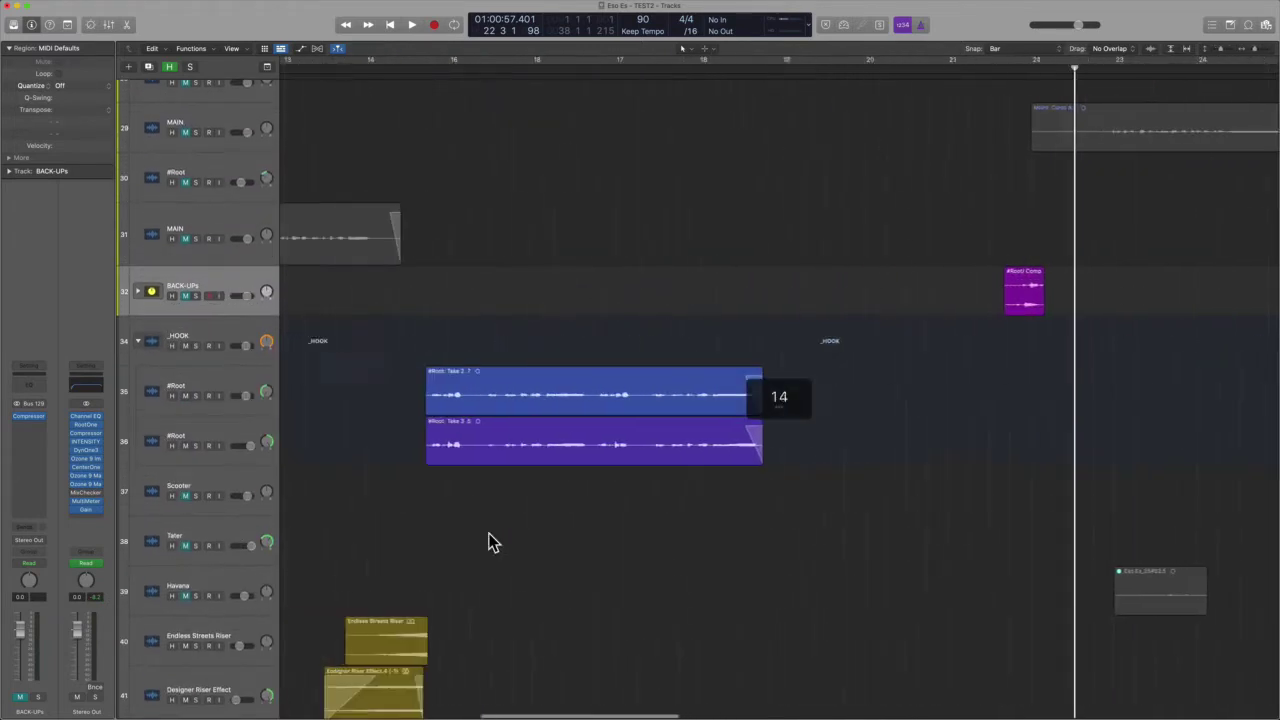
pyautogui.moveTo(420, 342); pyautogui.dragTo(818, 510)
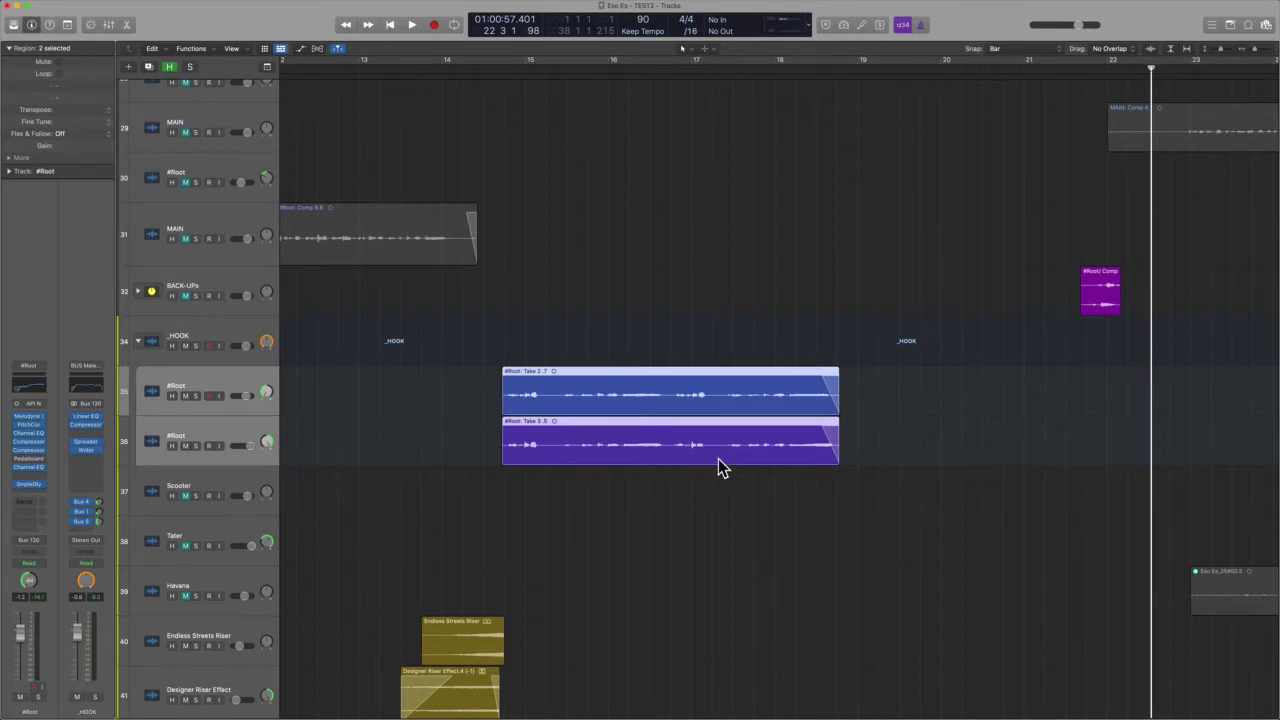
pyautogui.scroll(-10, 718, 458)
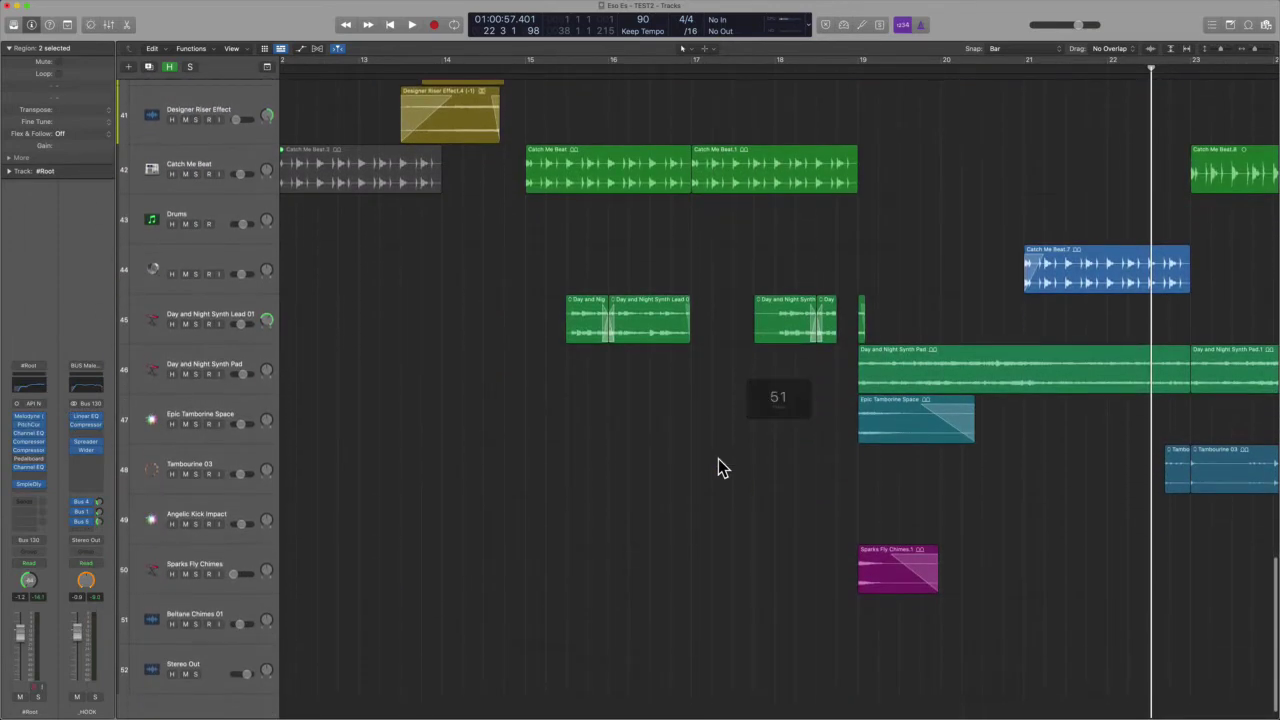
pyautogui.scroll(10, 718, 458)
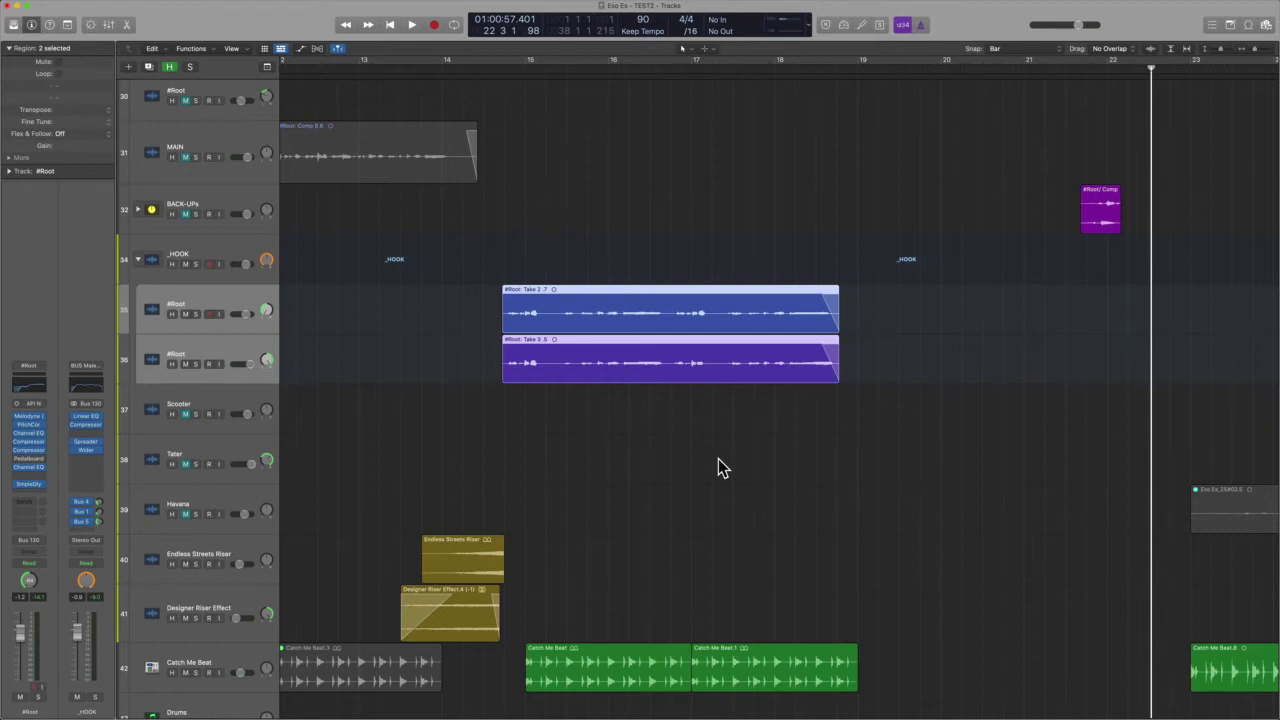
# Pack the selected Take 2.7 and Take 3.5 regions into a new (Folder) track with Pack Folder.
pyautogui.rightClick(629, 319)
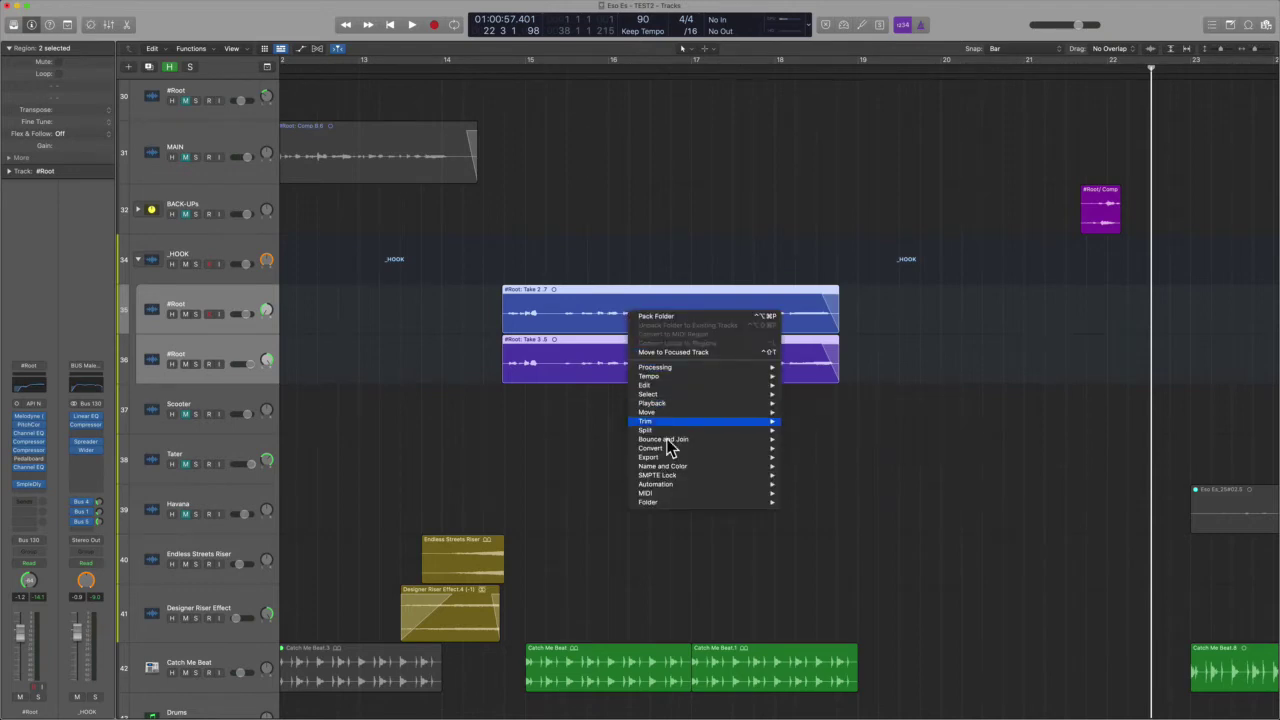
pyautogui.moveTo(676, 506)
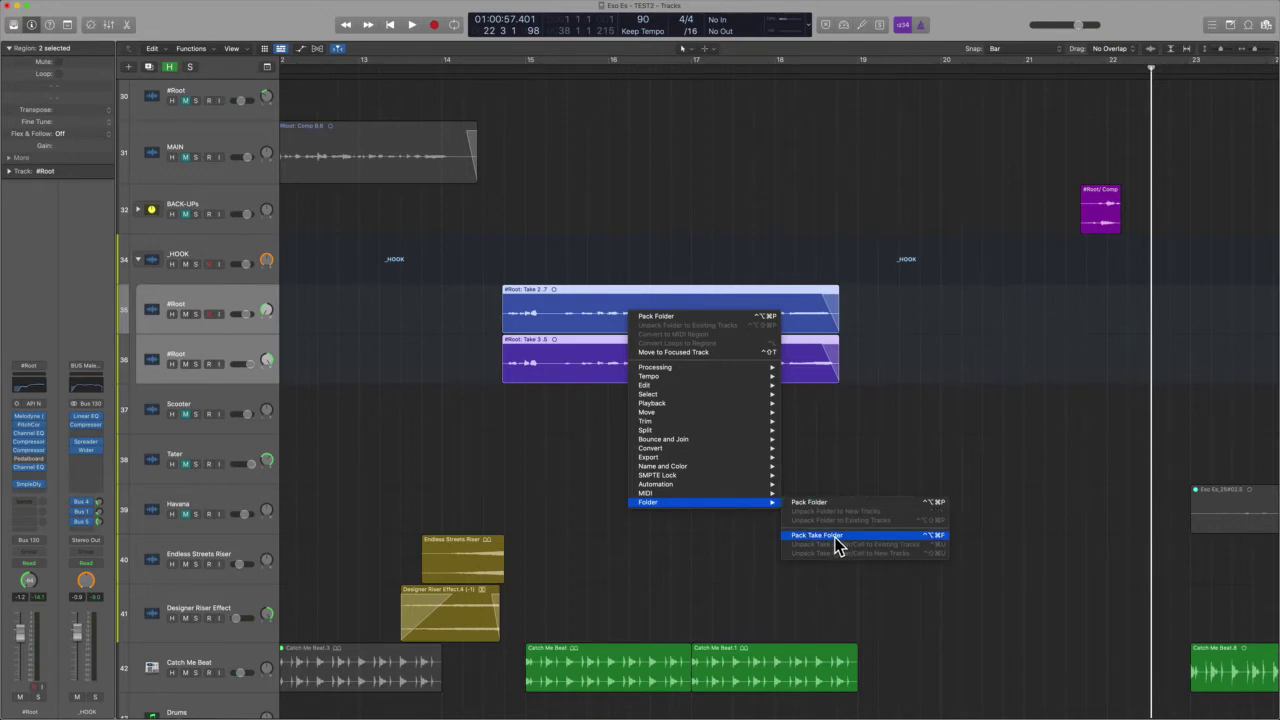
pyautogui.click(876, 503)
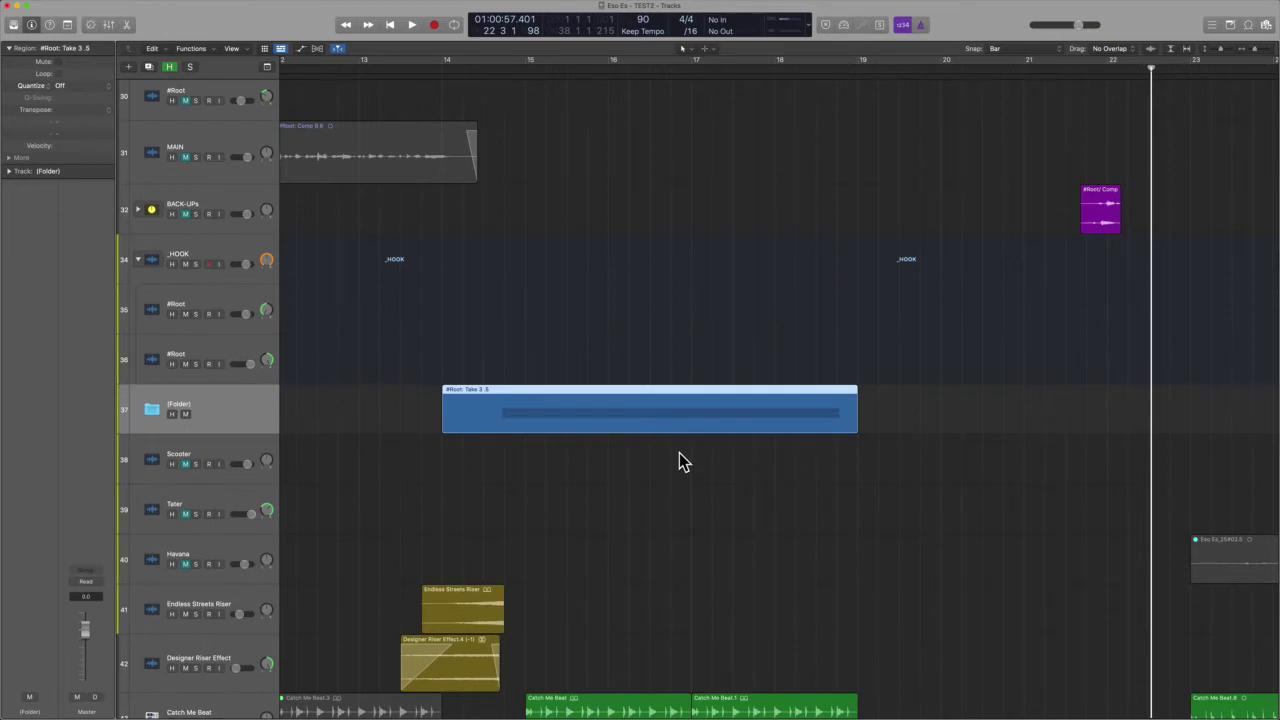
# Open the new folder region and zoom in on its two take regions.
pyautogui.moveTo(414, 316); pyautogui.dragTo(666, 474)
pyautogui.doubleClick(640, 418)
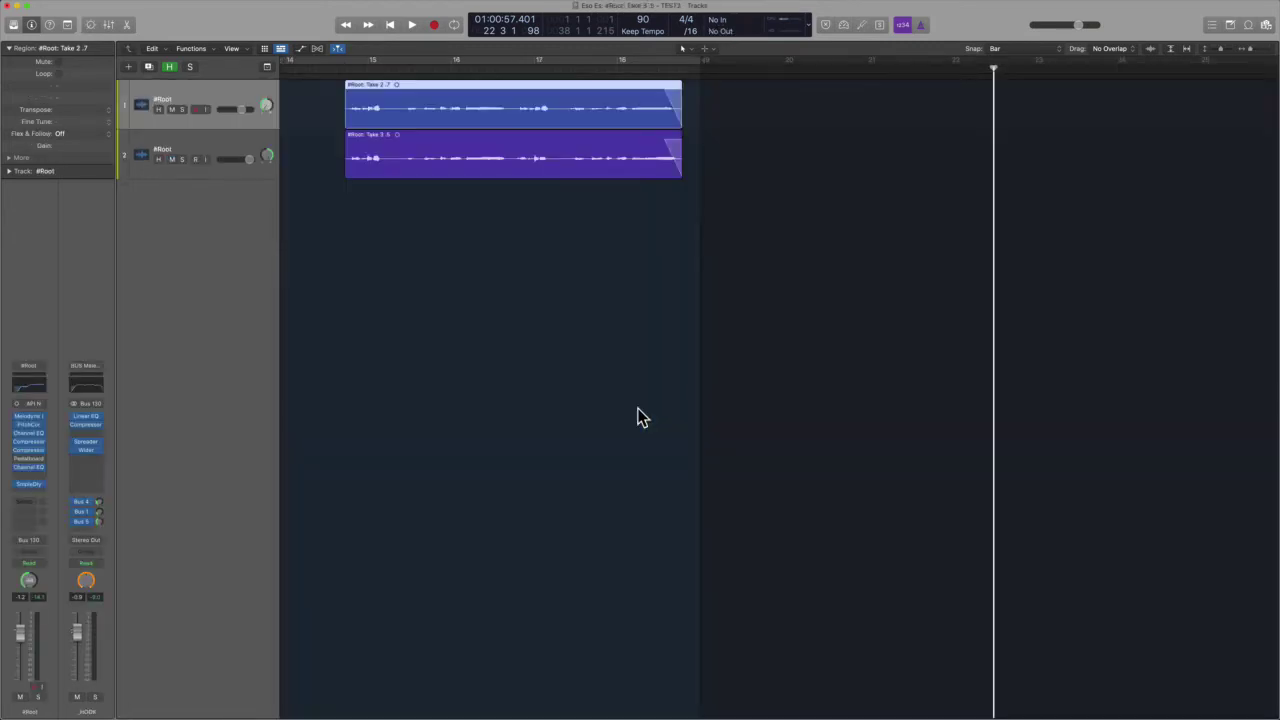
pyautogui.moveTo(653, 221); pyautogui.dragTo(346, 82)
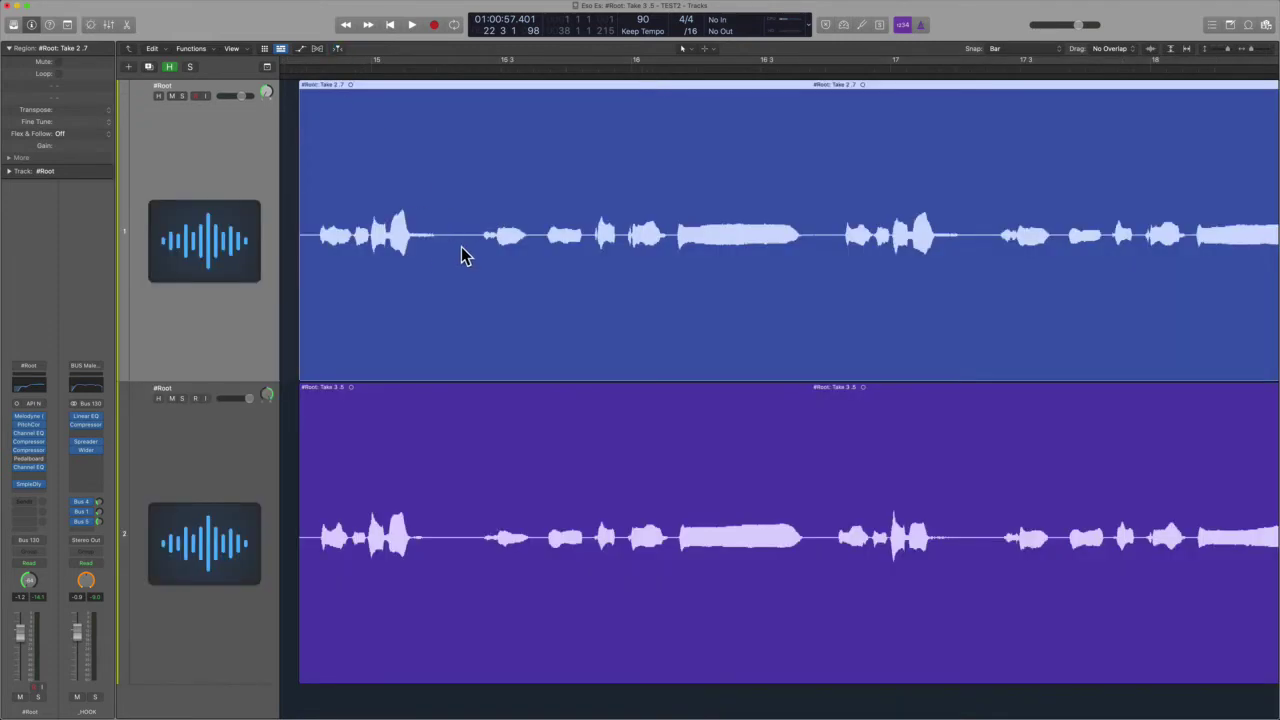
# Split Take 2.7 at a range marked inside it, with snapping switched to ticks.
pyautogui.moveTo(474, 246)
pyautogui.mouseDown()
pyautogui.moveTo(557, 251)
pyautogui.moveTo(563, 266)
pyautogui.mouseUp()
pyautogui.hotkey('ctrl', 'shift')
pyautogui.moveTo(672, 271); pyautogui.dragTo(850, 245)
pyautogui.click(755, 200)
pyautogui.moveTo(674, 80); pyautogui.dragTo(677, 96)
# Shrink the #Root track lanes two steps and zoom the timeline out horizontally.
pyautogui.moveTo(26, 425)
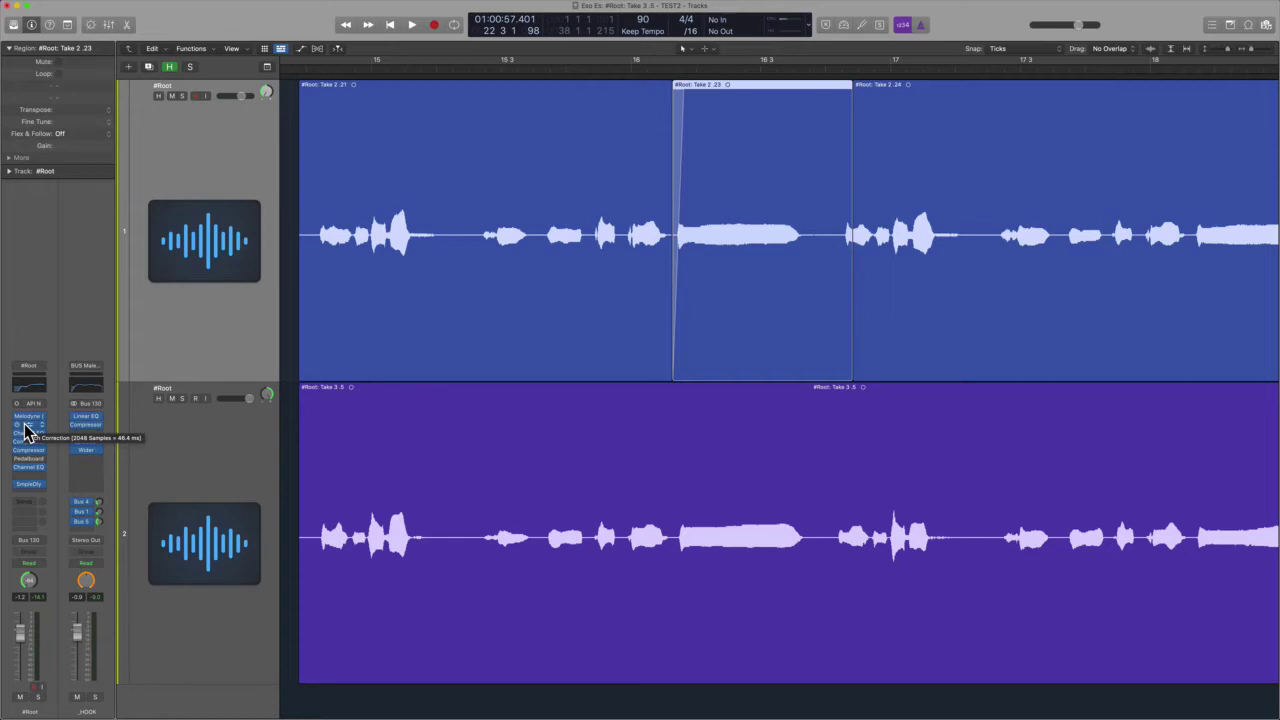
pyautogui.press('super+Up')
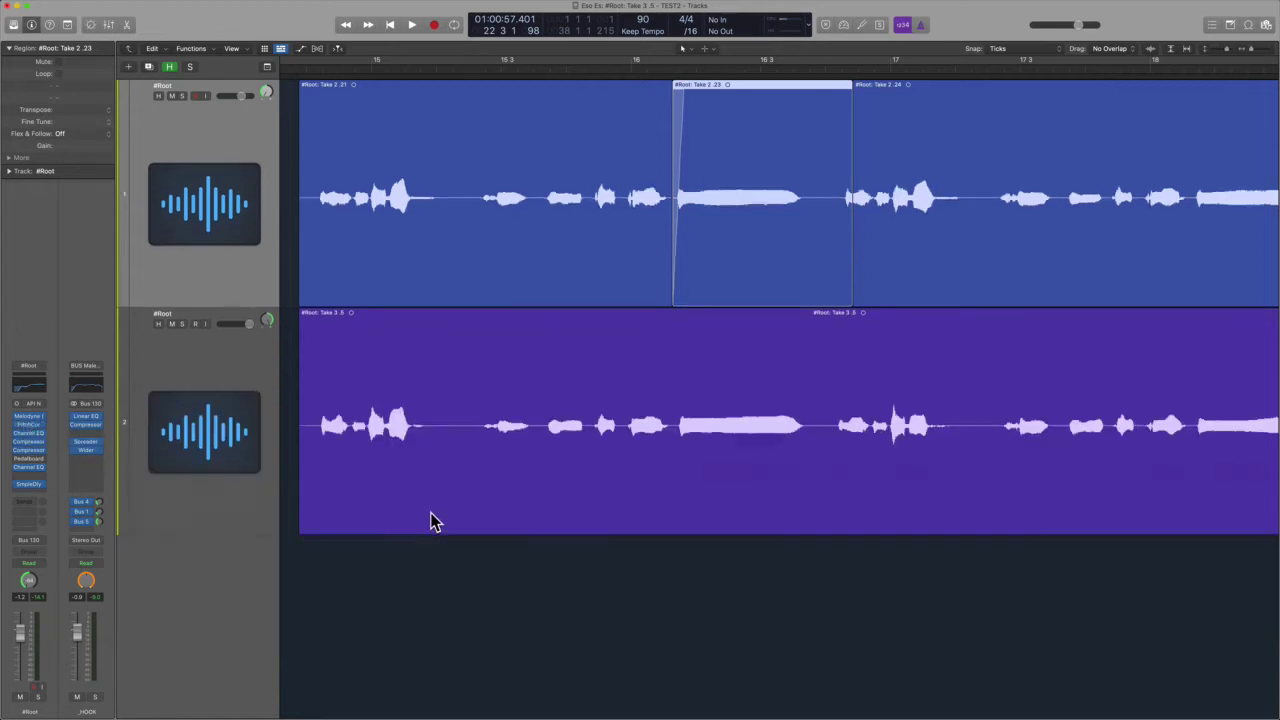
pyautogui.press('super+Up')
pyautogui.press('super+Left')
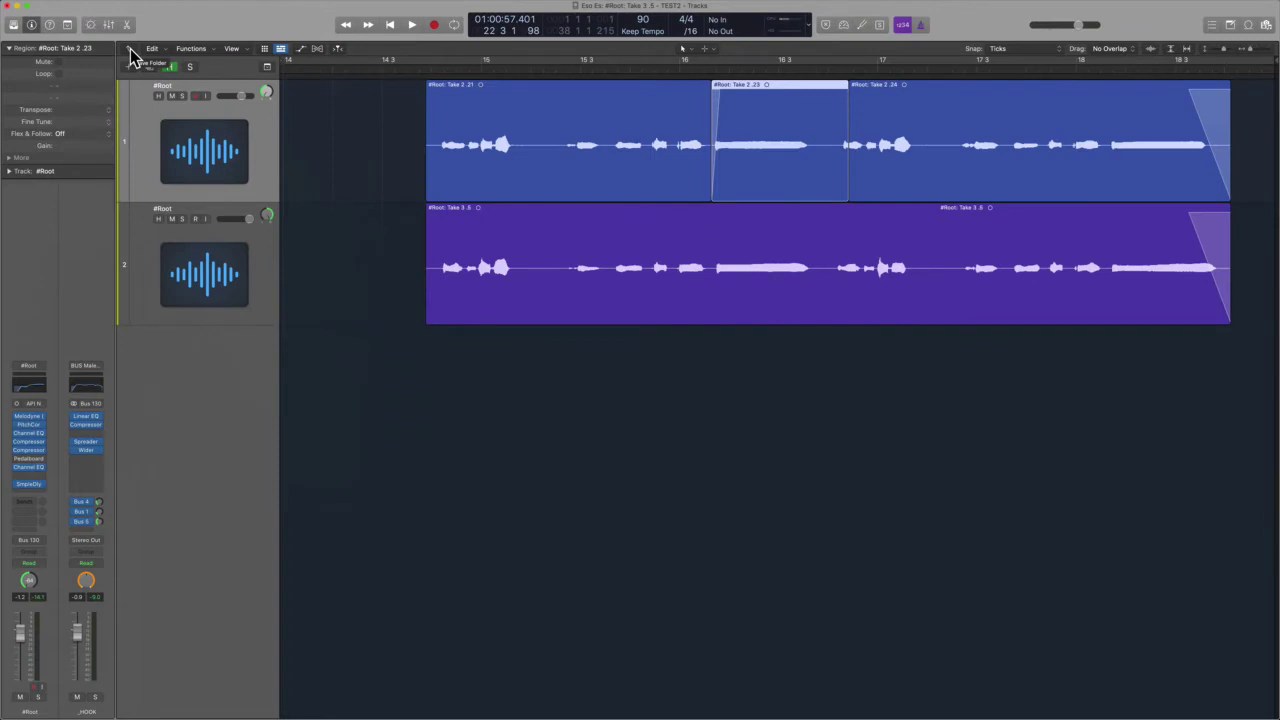
pyautogui.click(130, 55)
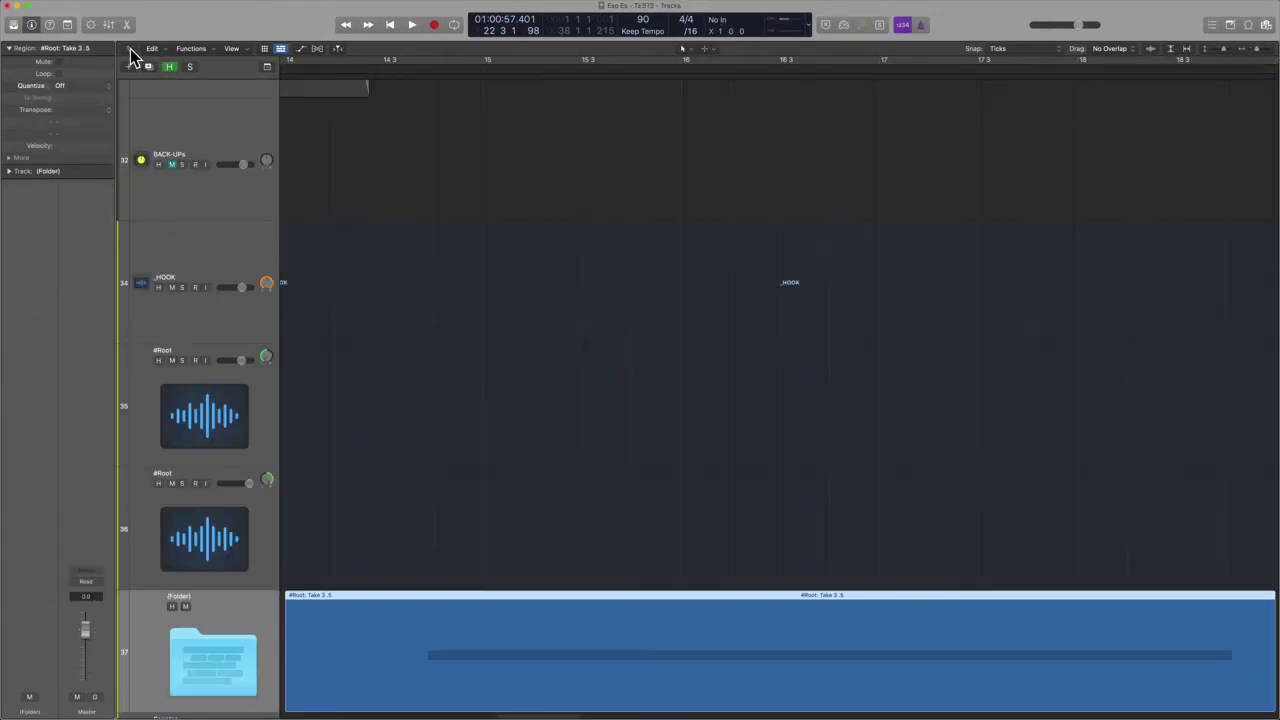
pyautogui.press('z')
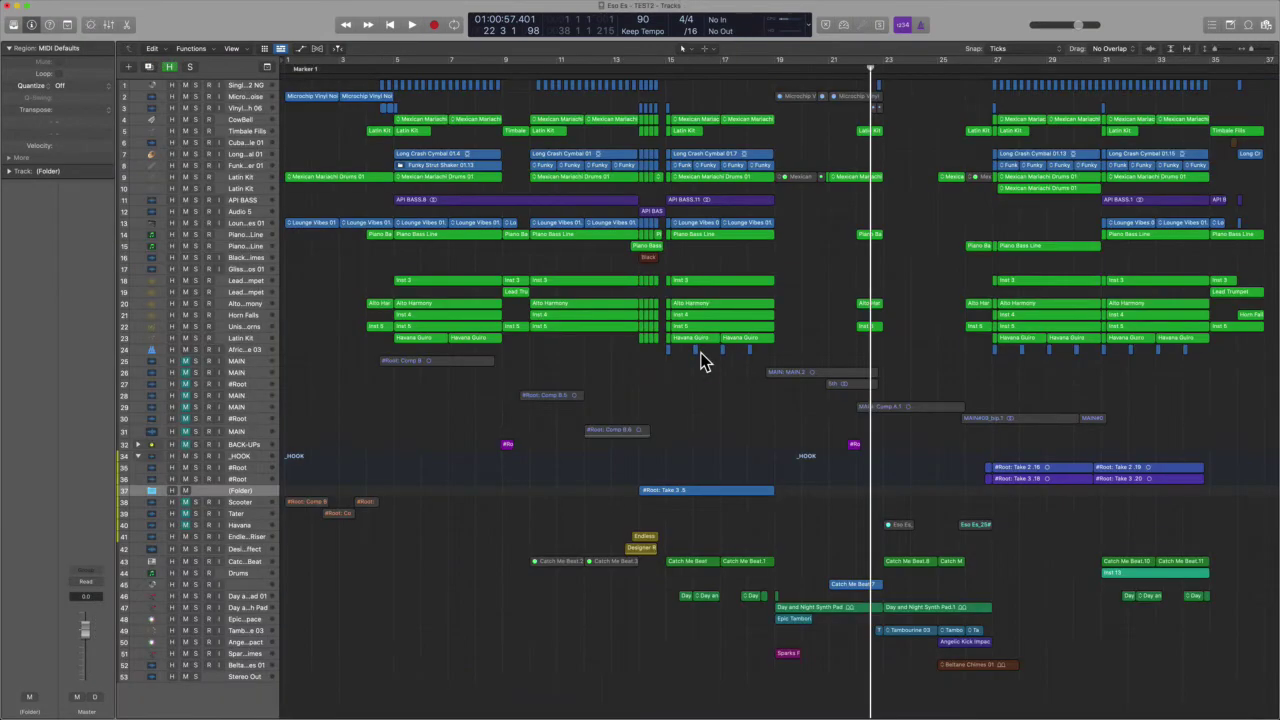
pyautogui.moveTo(610, 430); pyautogui.dragTo(895, 634)
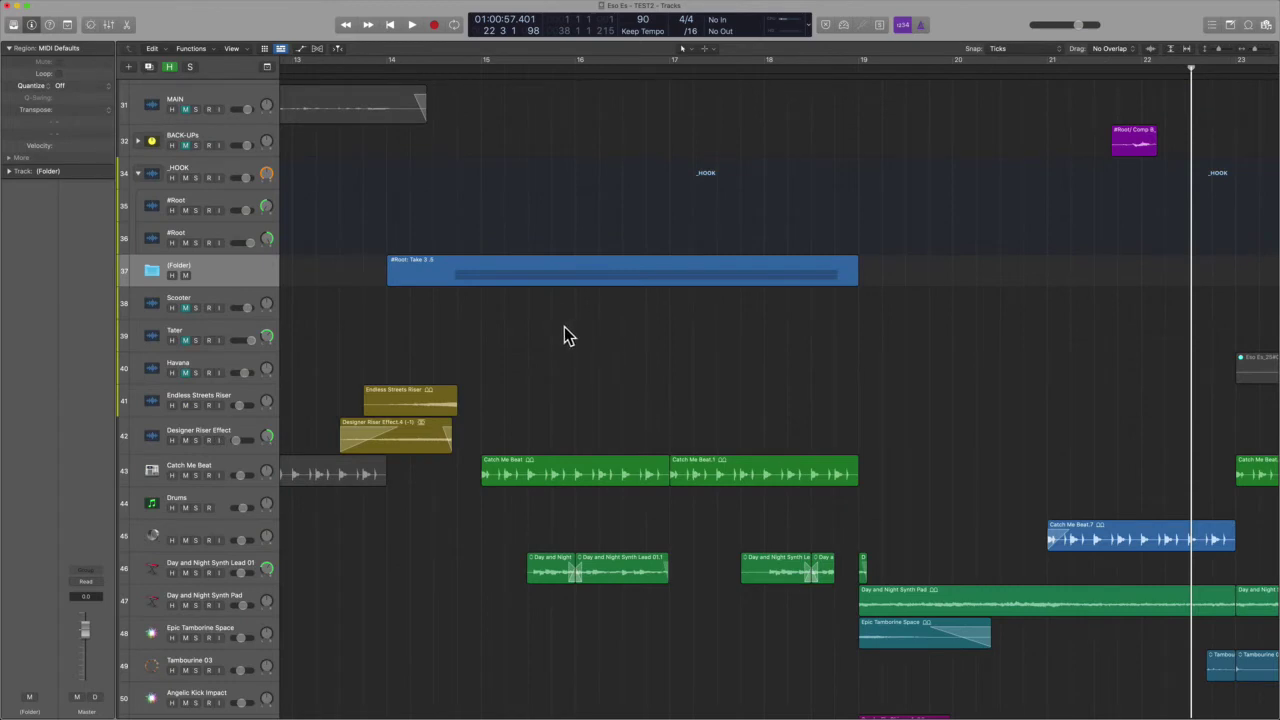
pyautogui.doubleClick(548, 276)
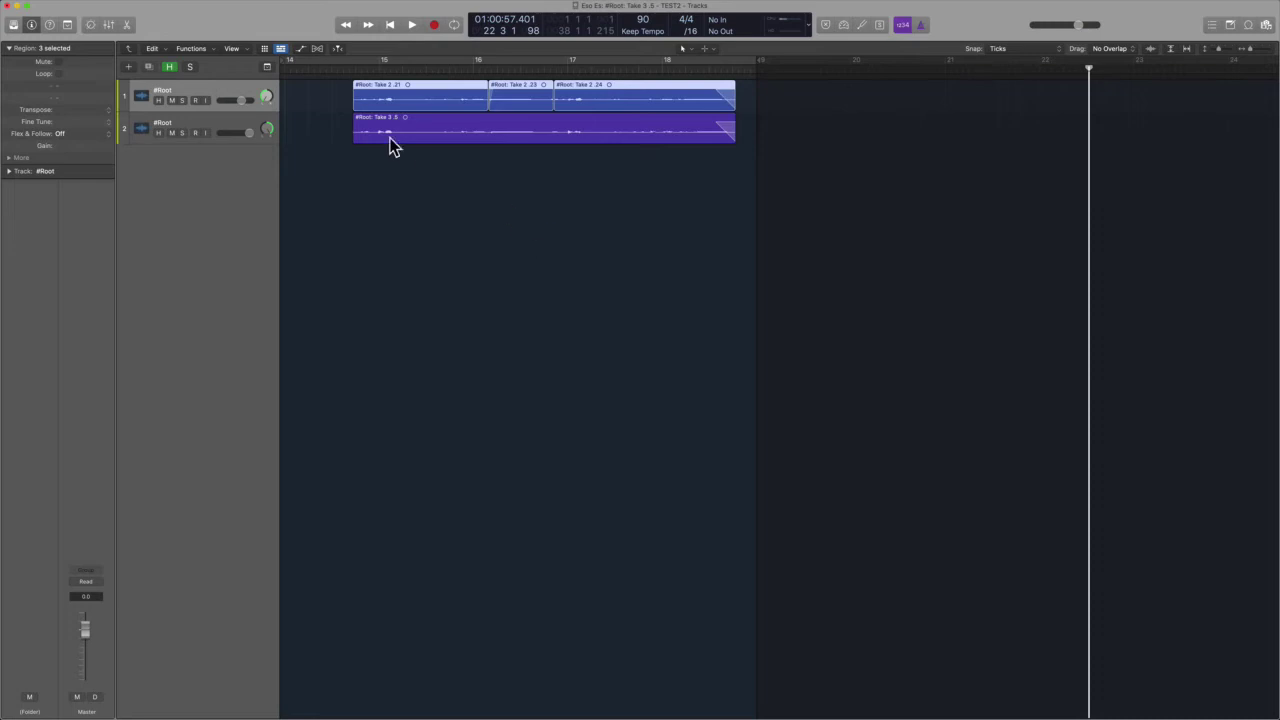
# Leave and re-enter the folder, then set the playhead to bar 14.
pyautogui.moveTo(638, 212); pyautogui.dragTo(416, 84)
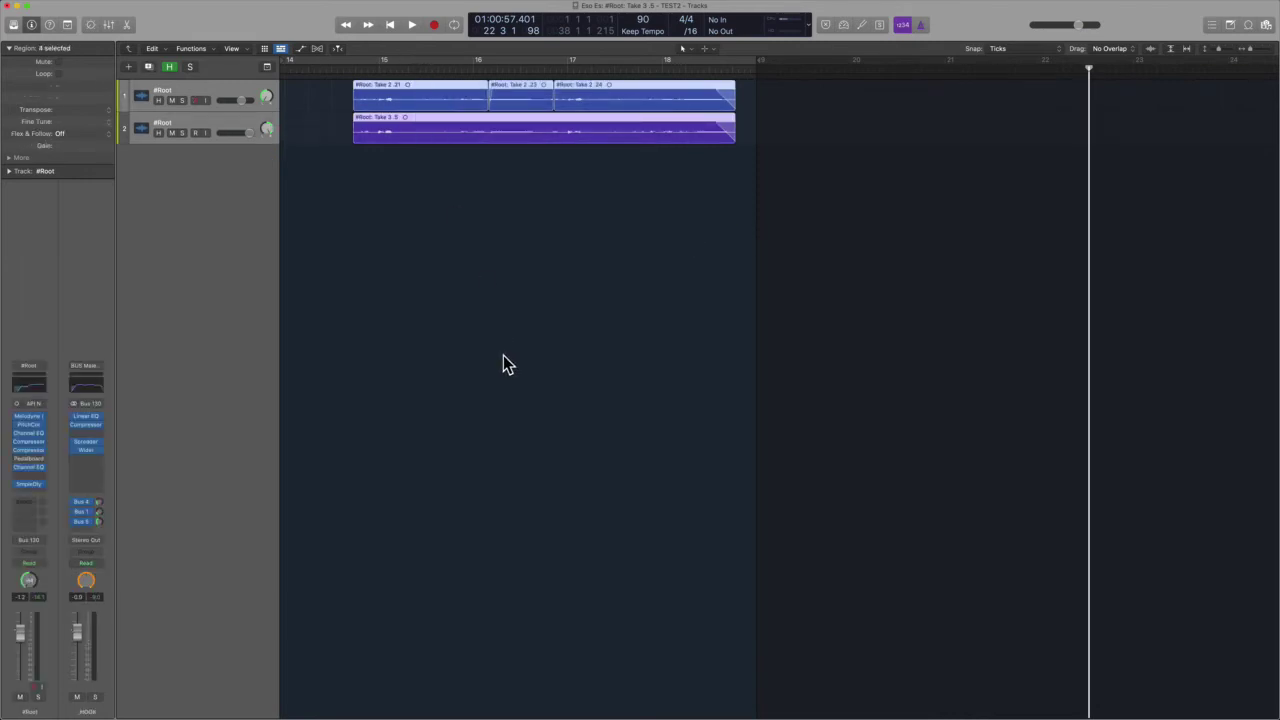
pyautogui.press('super+Up')
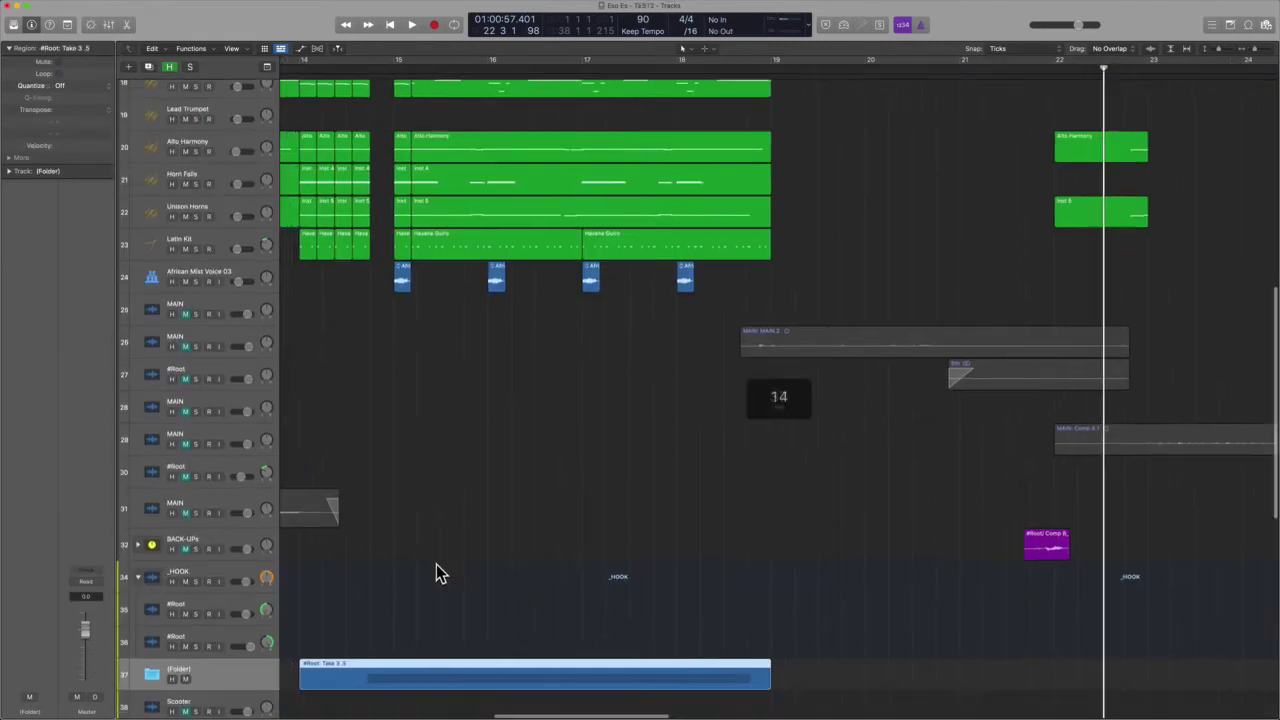
pyautogui.doubleClick(466, 571)
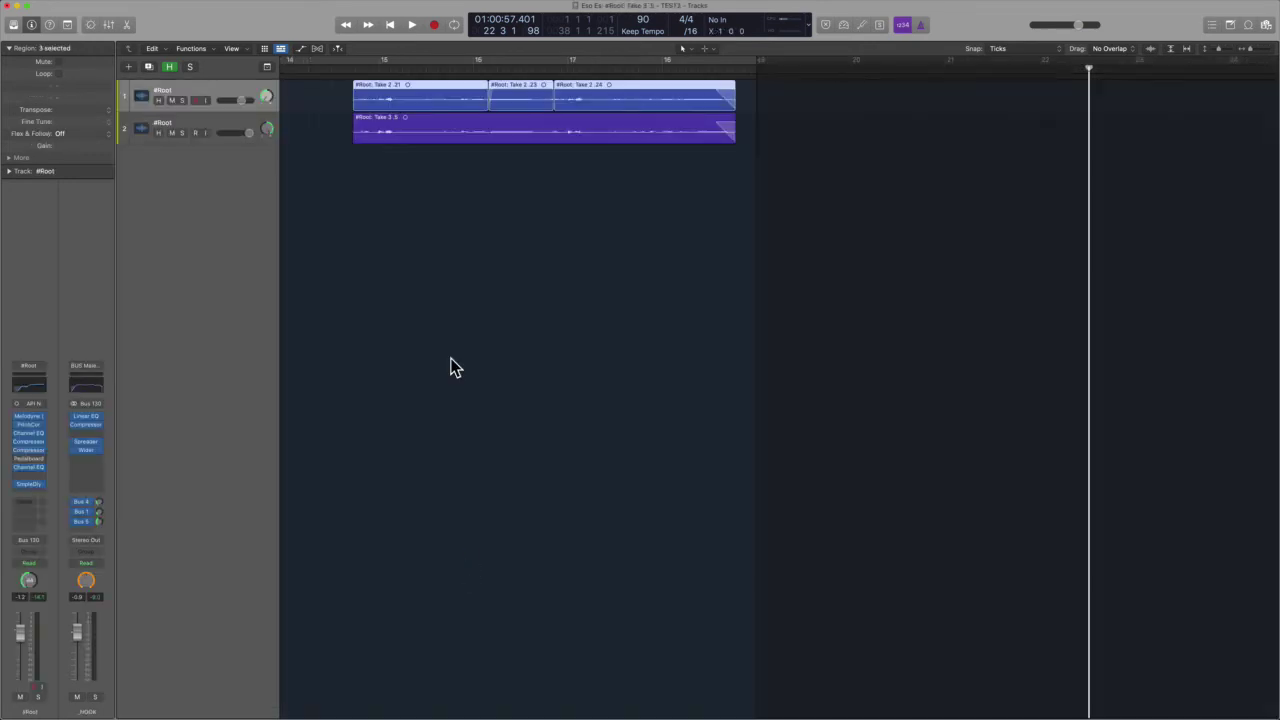
pyautogui.click(282, 68)
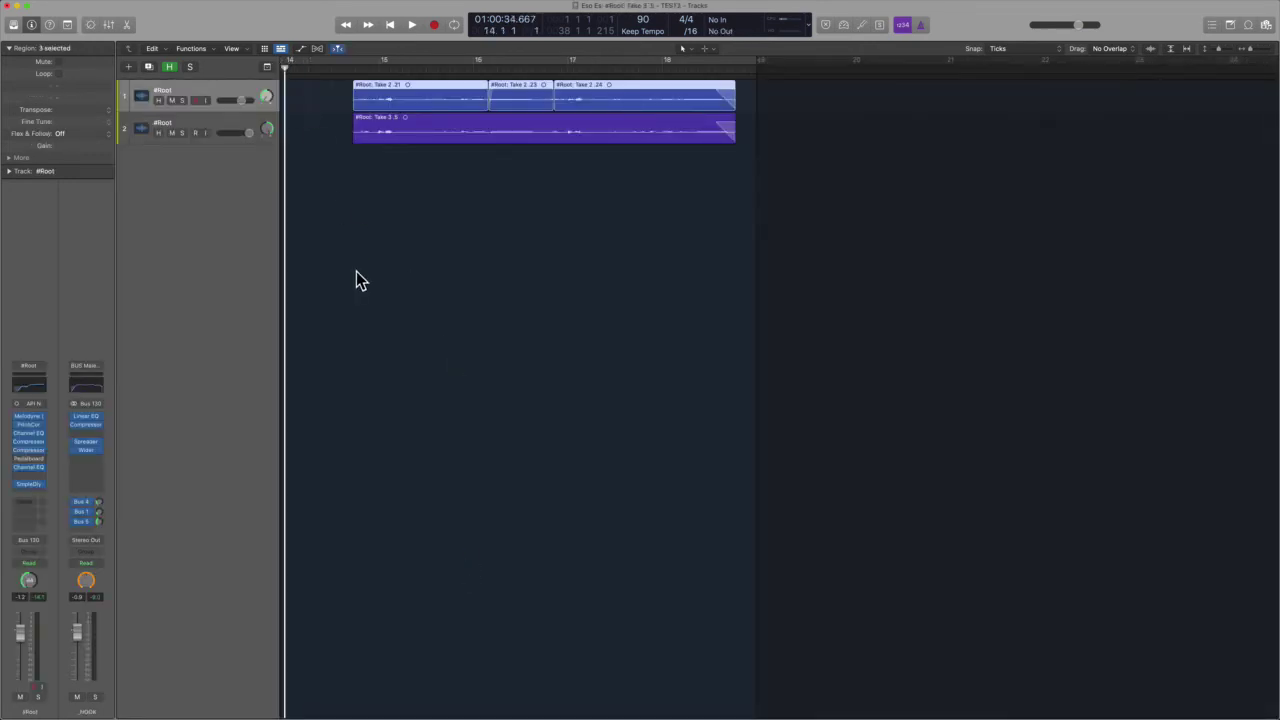
# Select all four take regions on both #Root tracks and play them from bar 14, then stop.
pyautogui.moveTo(360, 276); pyautogui.dragTo(679, 50)
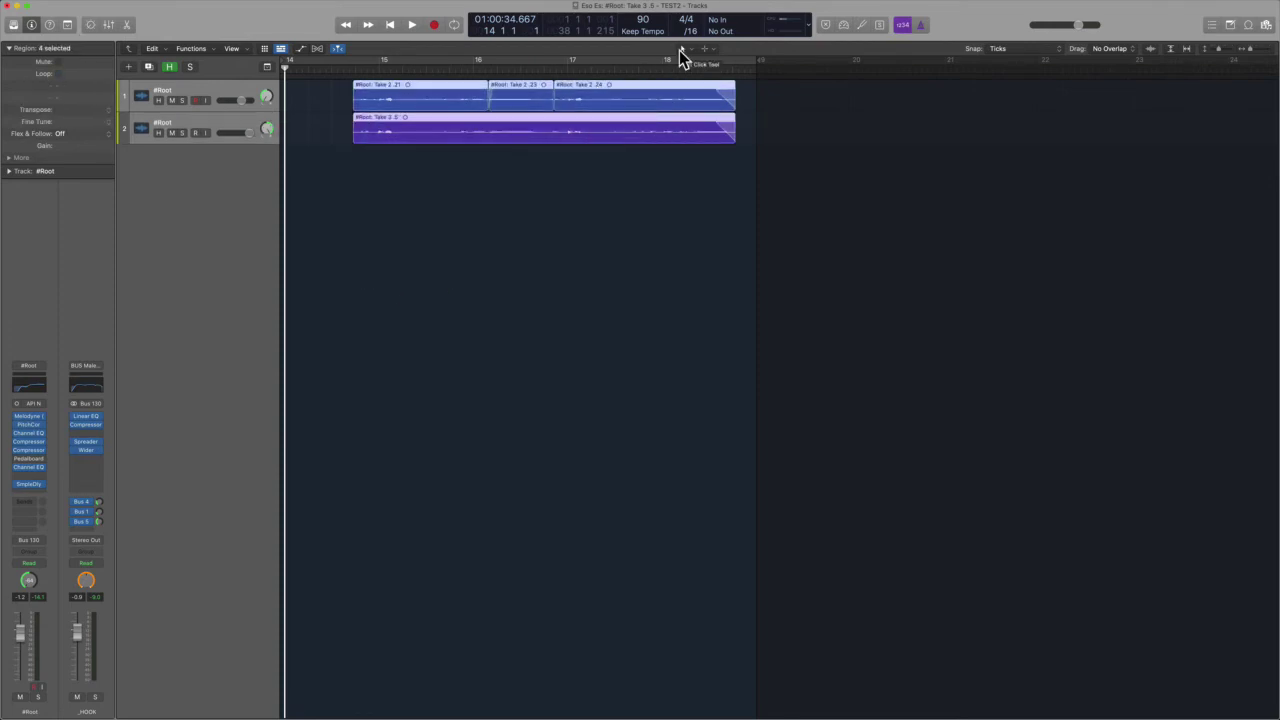
pyautogui.moveTo(394, 183); pyautogui.dragTo(651, 55)
pyautogui.press('space')
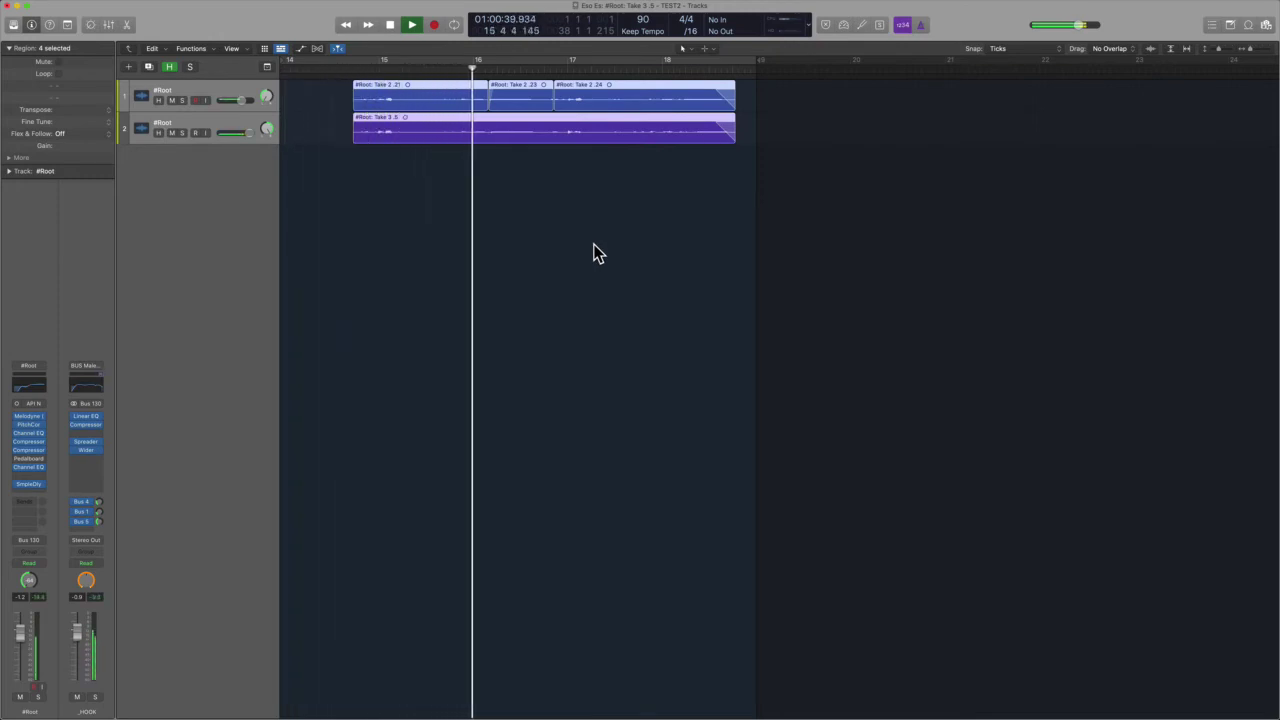
pyautogui.press('space')
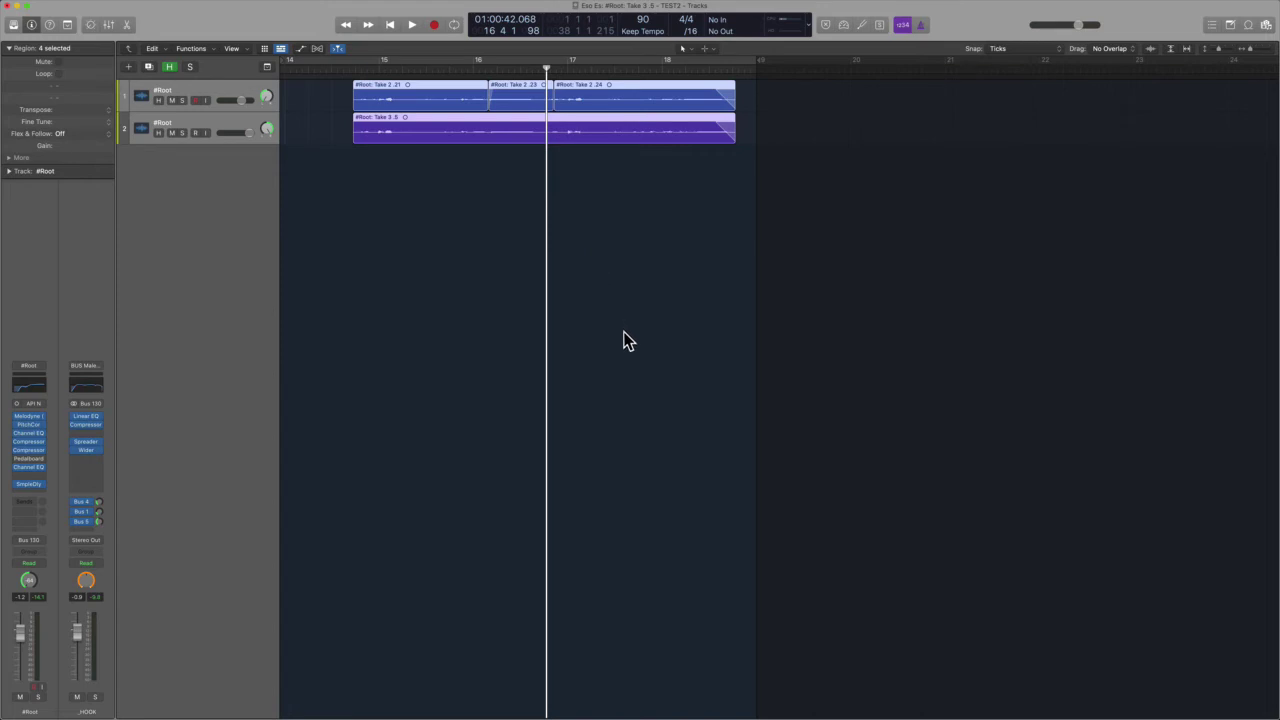
# Leave the folder and scroll the full arrangement back to the folder region.
pyautogui.click(129, 50)
pyautogui.scroll(-5, 434, 603)
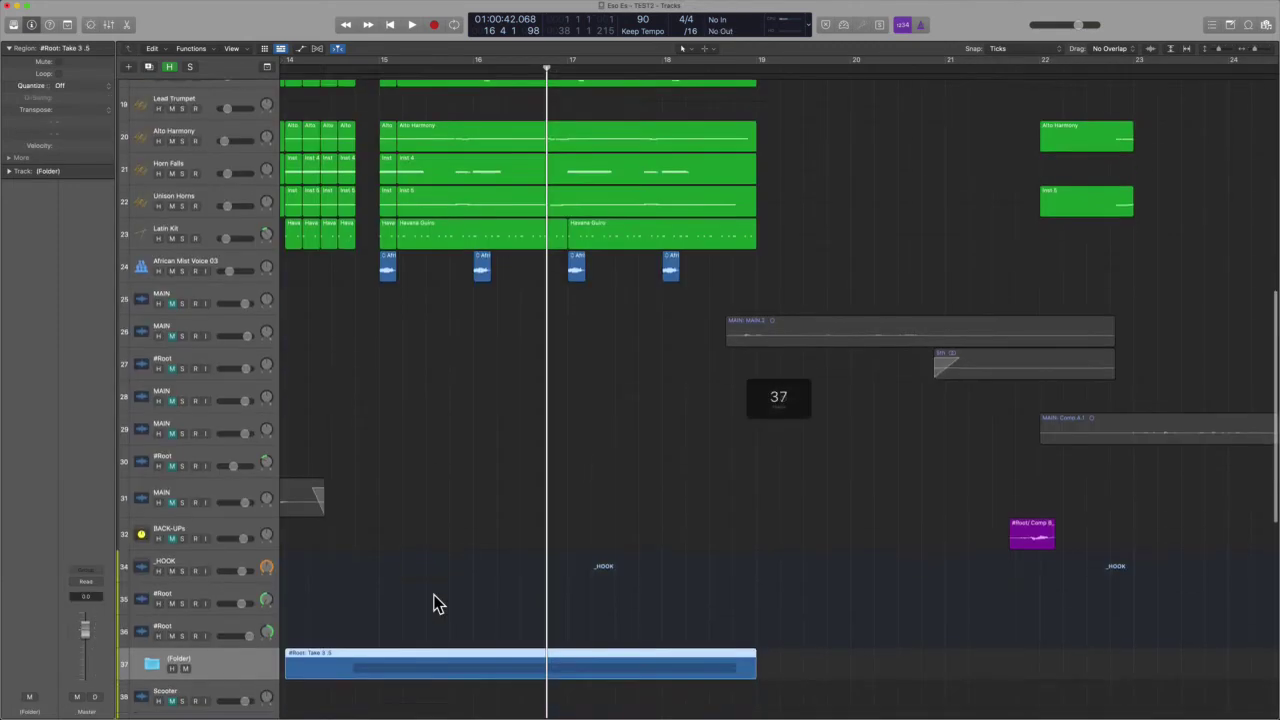
pyautogui.hscroll(-2, 434, 603)
pyautogui.hscroll(-2, 434, 603)
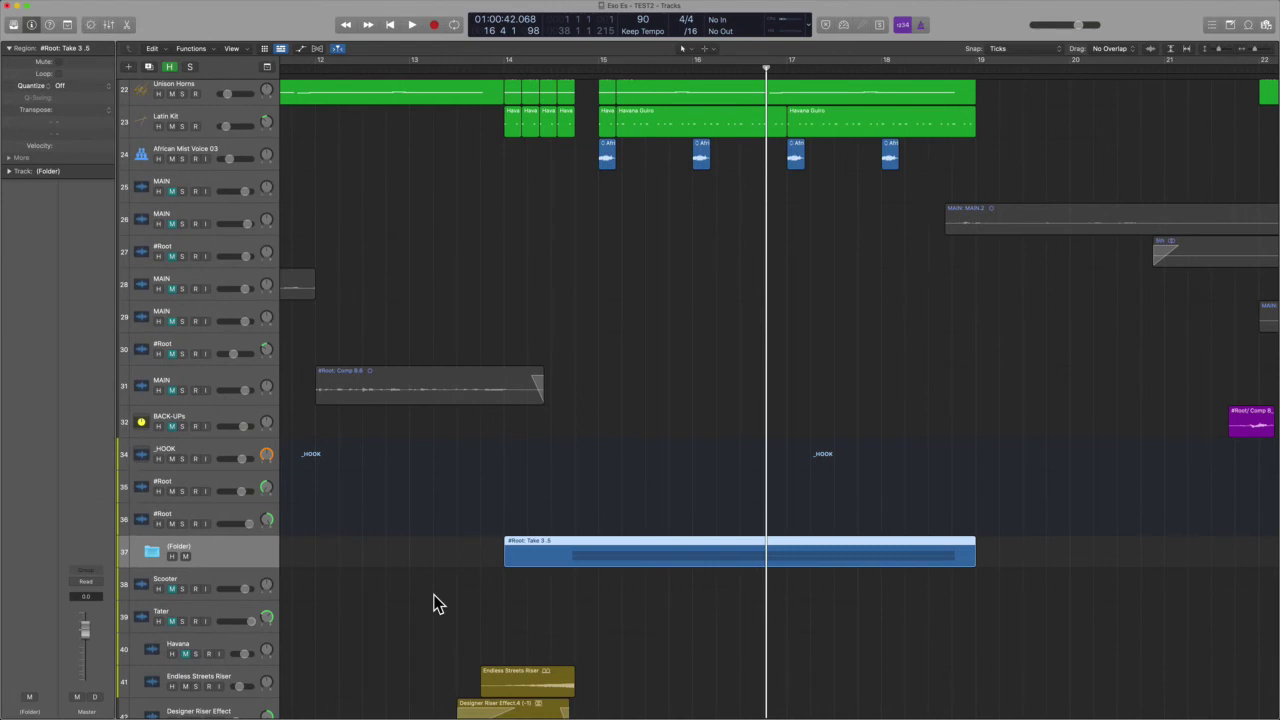
pyautogui.scroll(-7, 434, 603)
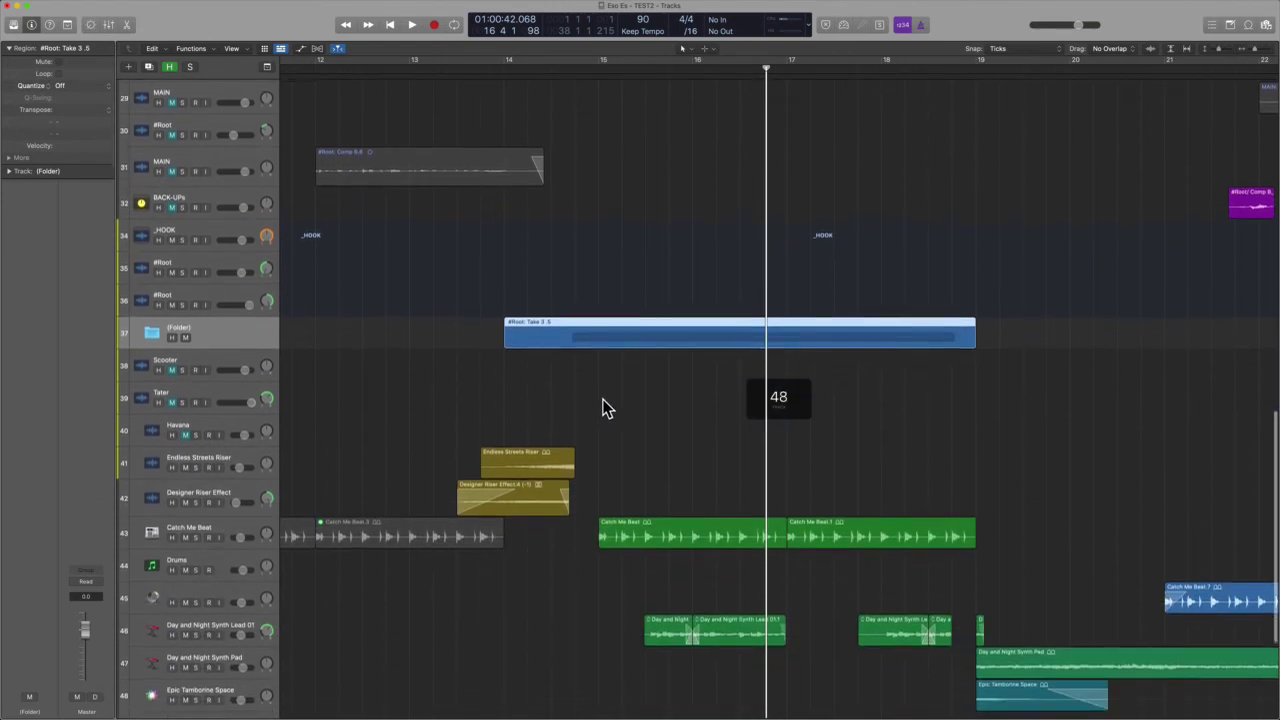
# Unpack the folder to existing tracks, then select track 36 and the empty (Folder) track 37.
pyautogui.rightClick(603, 330)
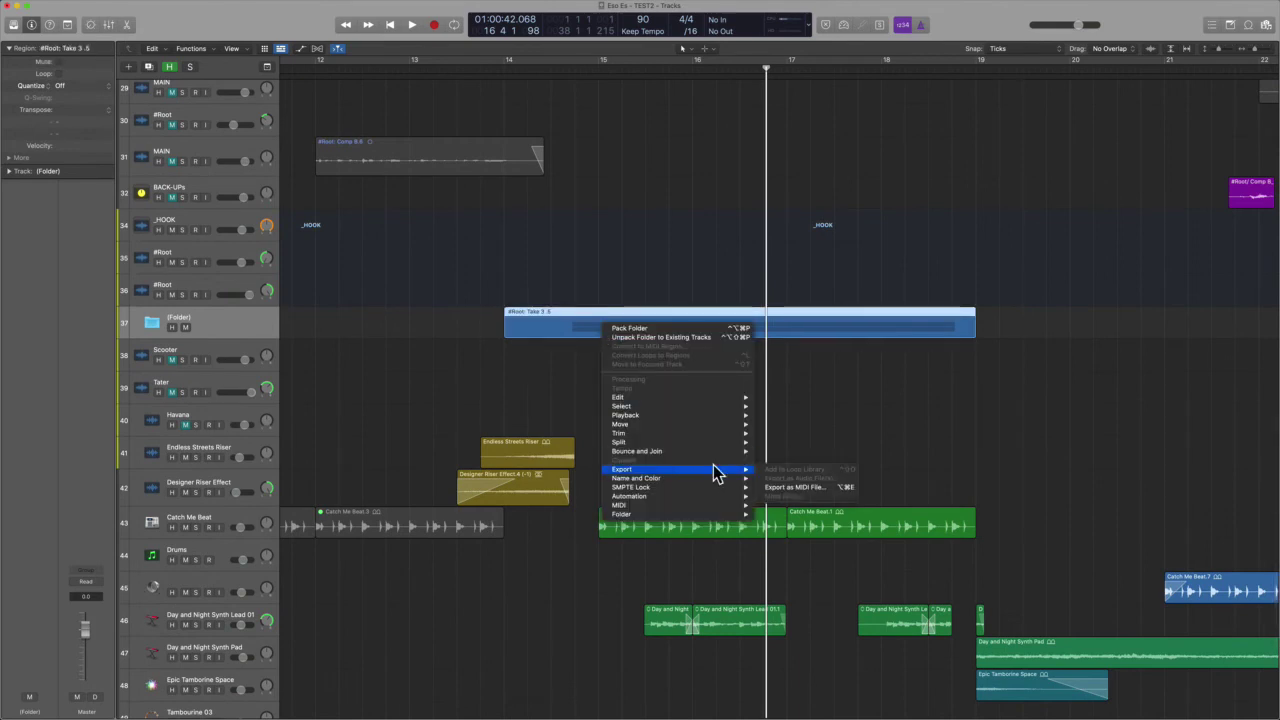
pyautogui.moveTo(714, 516)
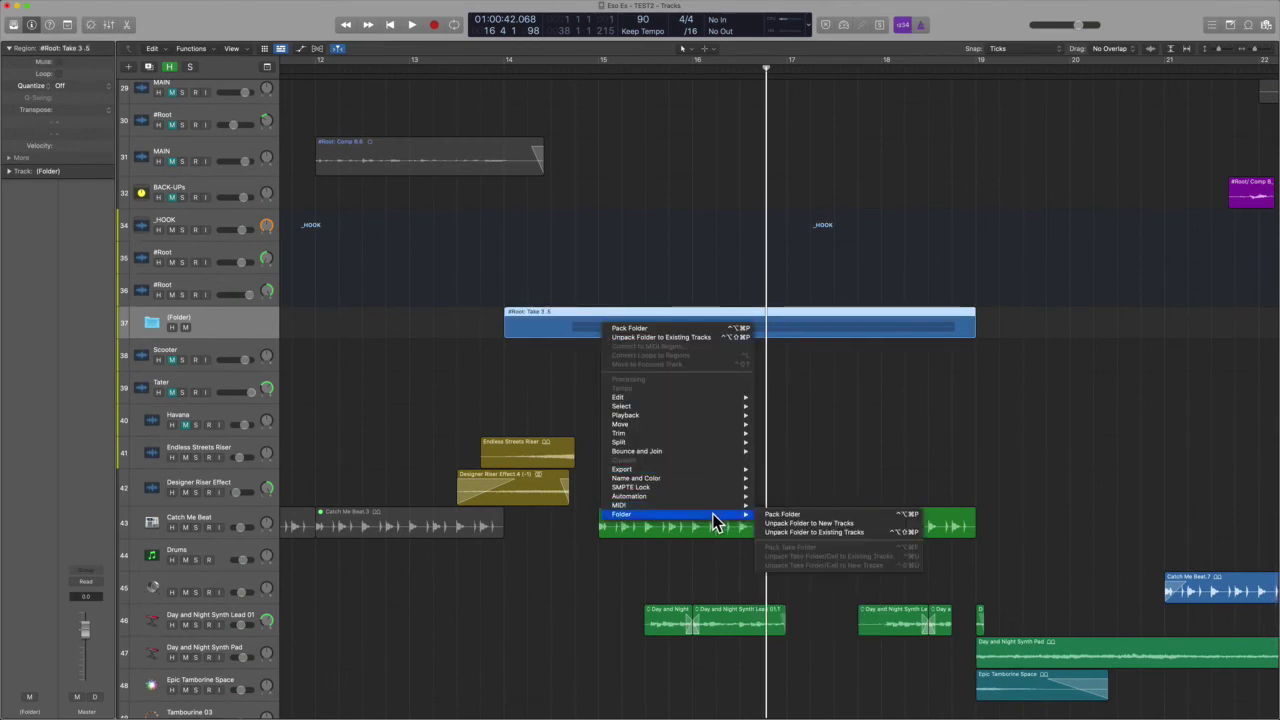
pyautogui.click(837, 539)
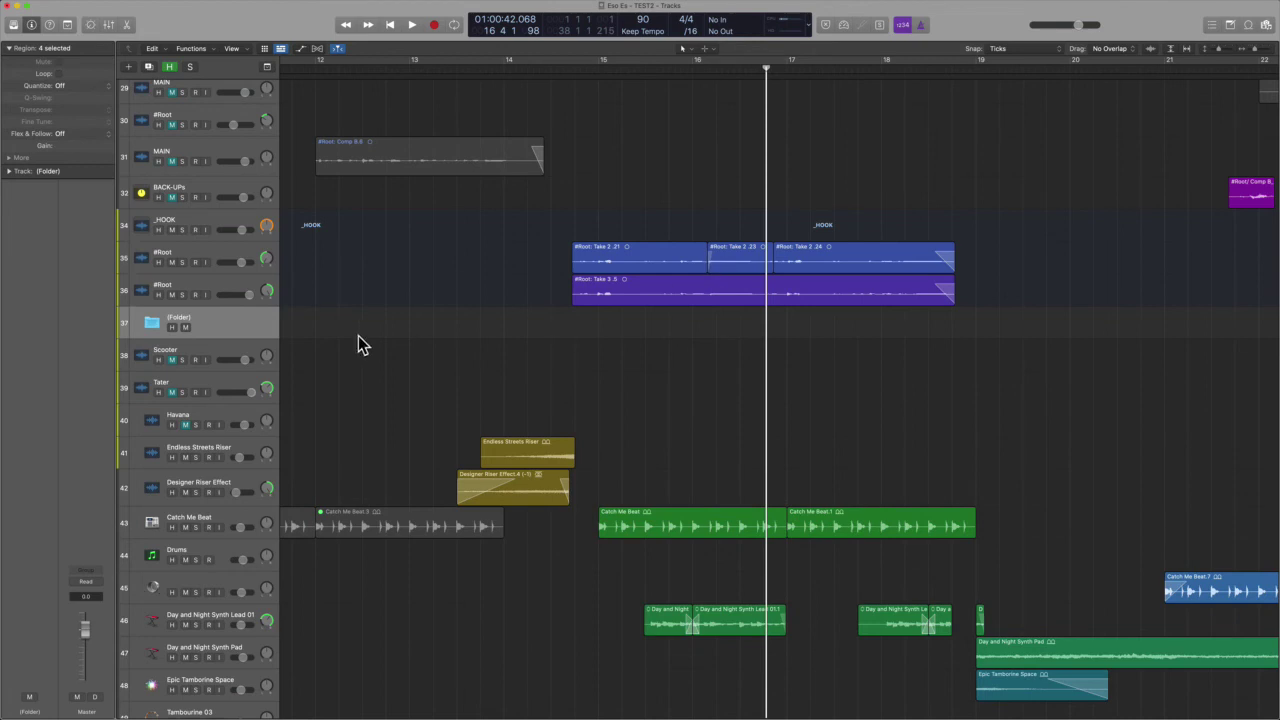
pyautogui.click(205, 296)
pyautogui.click(206, 320)
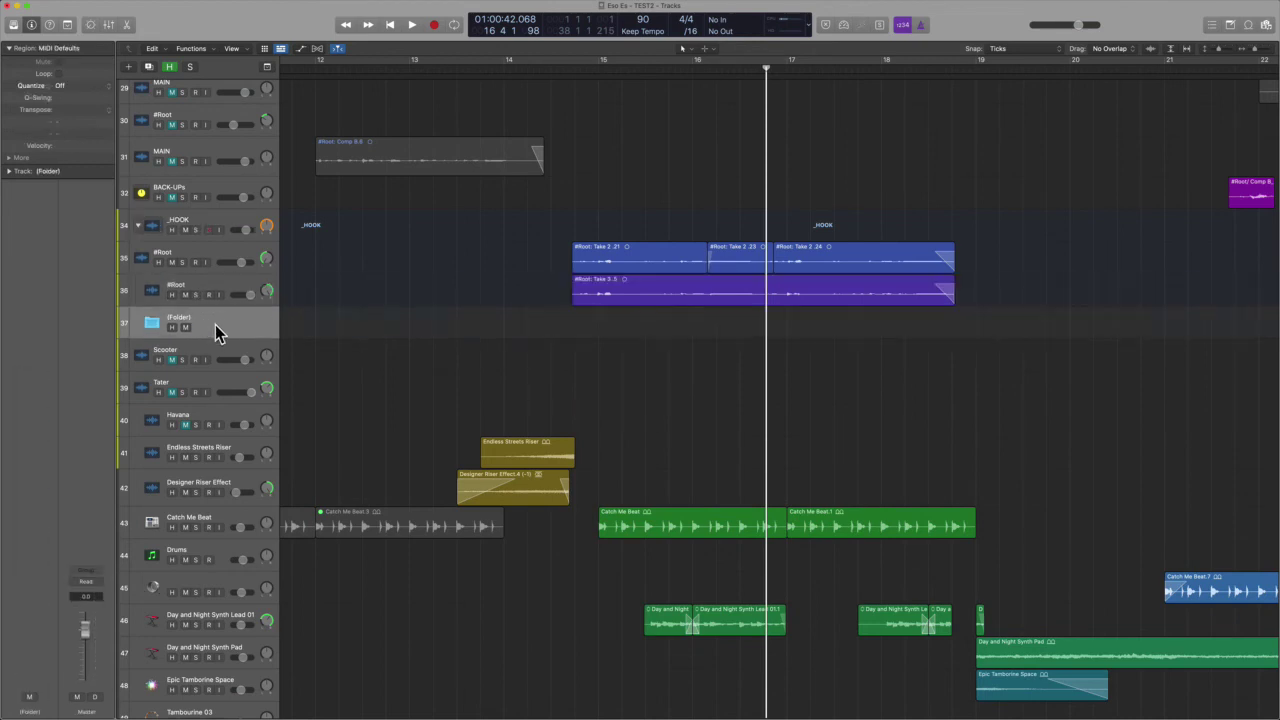